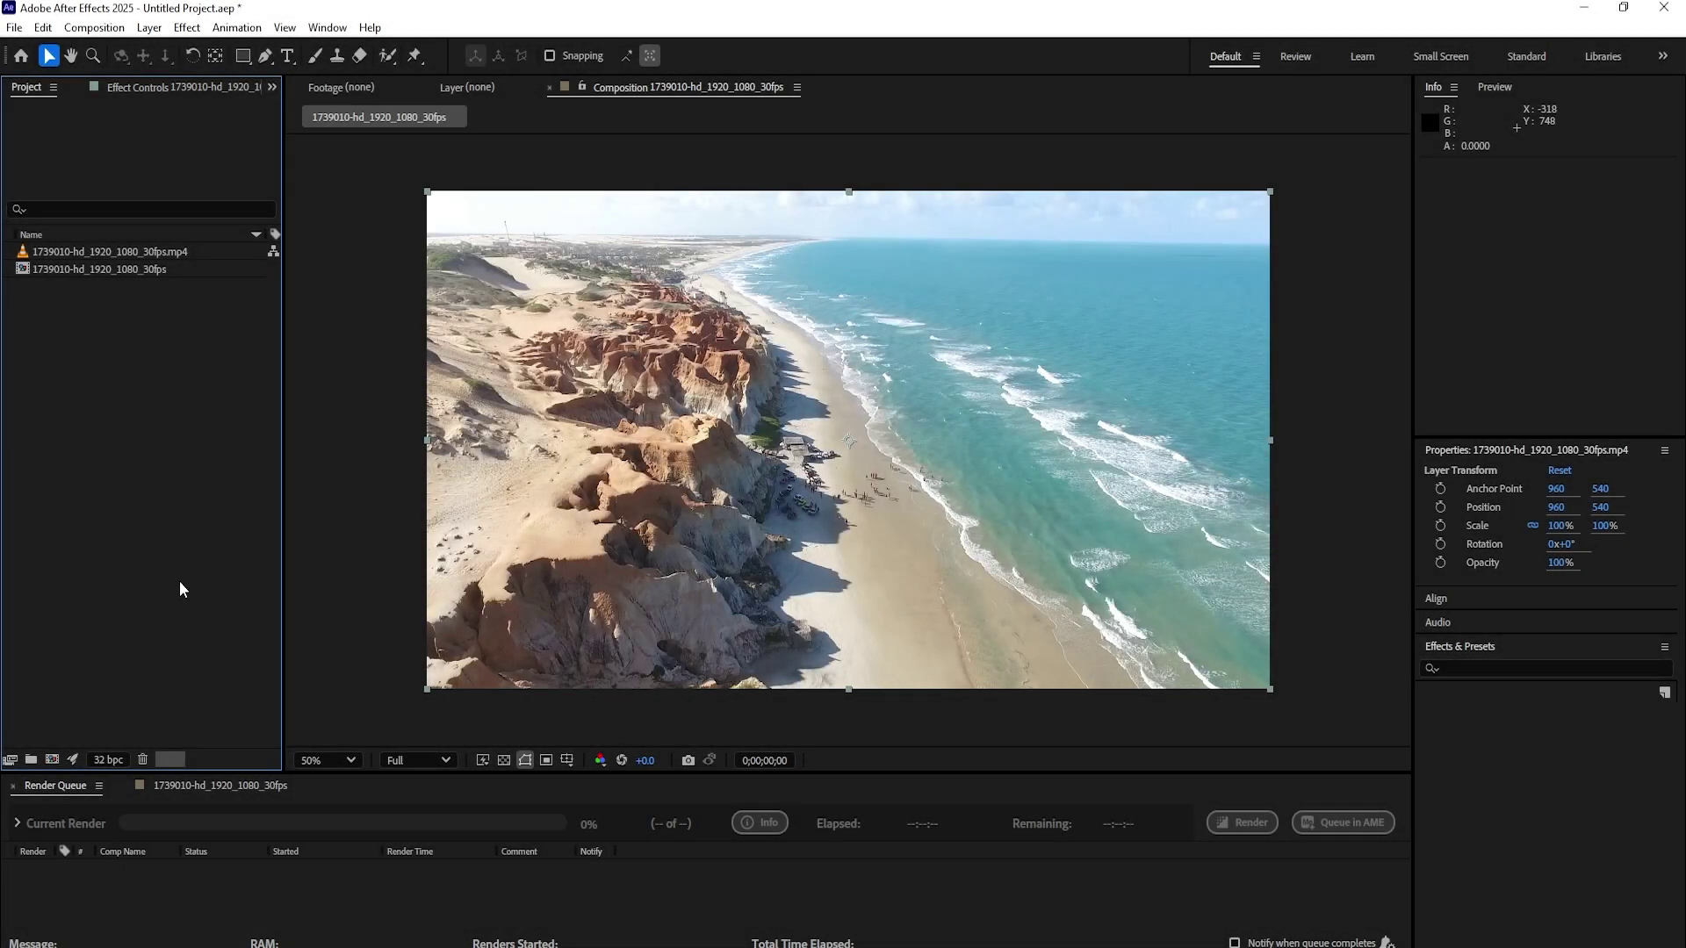
Step: Turn on Suffix Slayer and move the playhead to 0;00;06;07
left_click(94, 27)
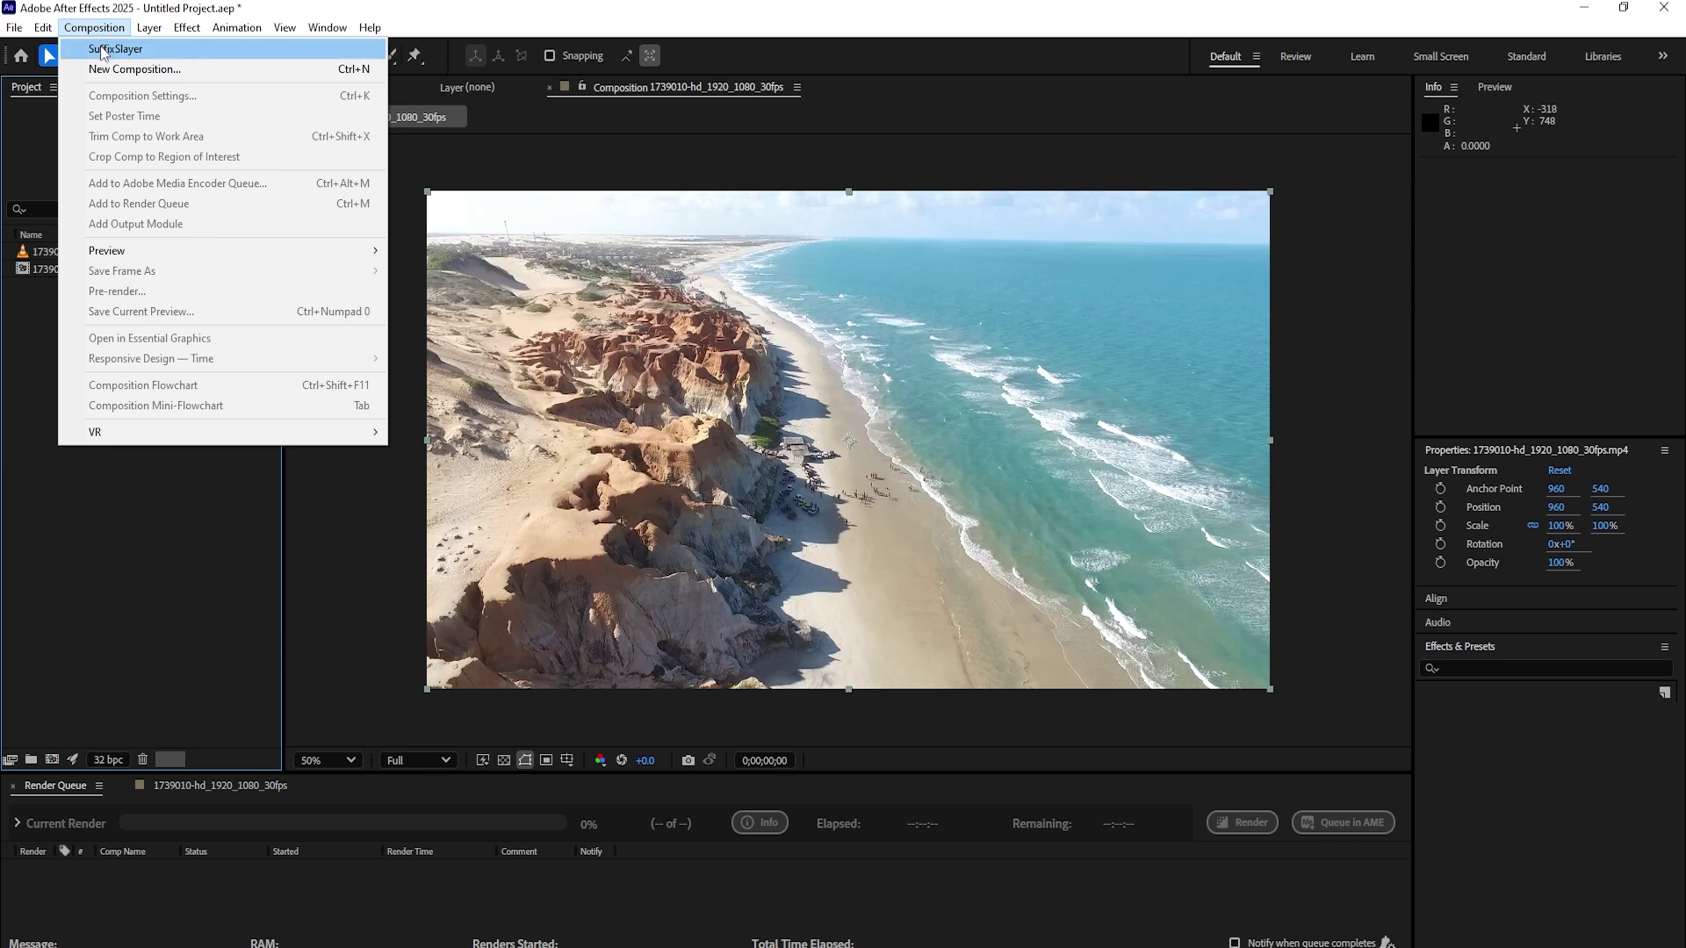
left_click(106, 49)
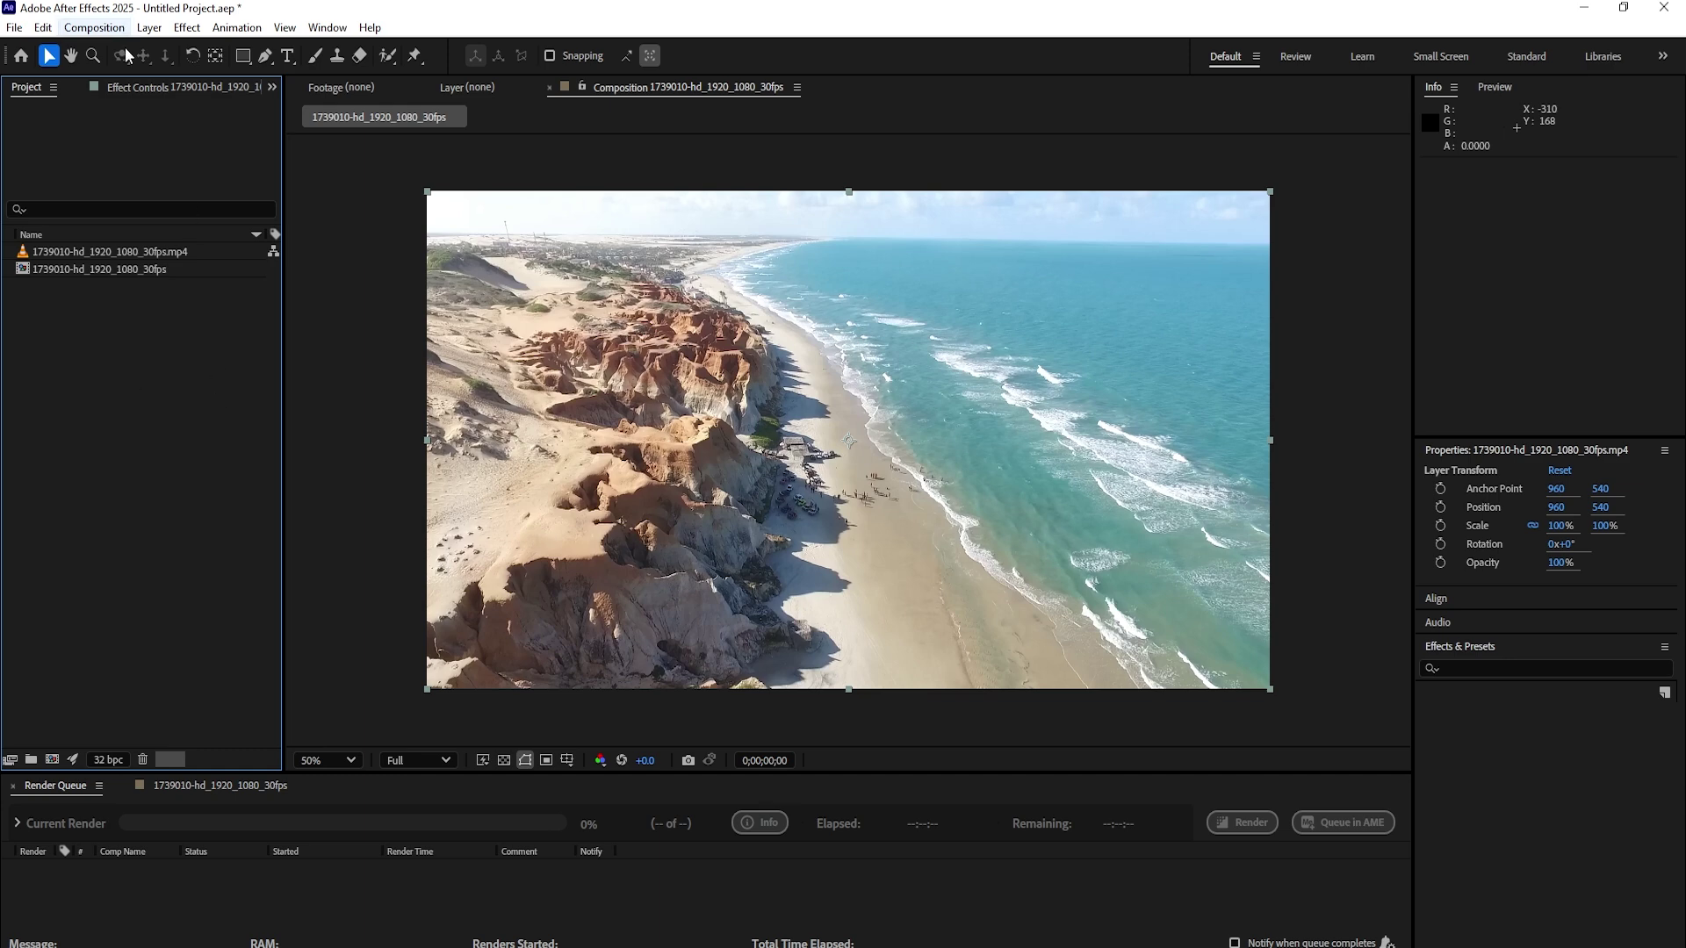
mouse_move(211, 786)
left_click(217, 785)
mouse_move(696, 820)
left_mouse_down()
mouse_move(940, 819)
mouse_move(880, 819)
left_mouse_up()
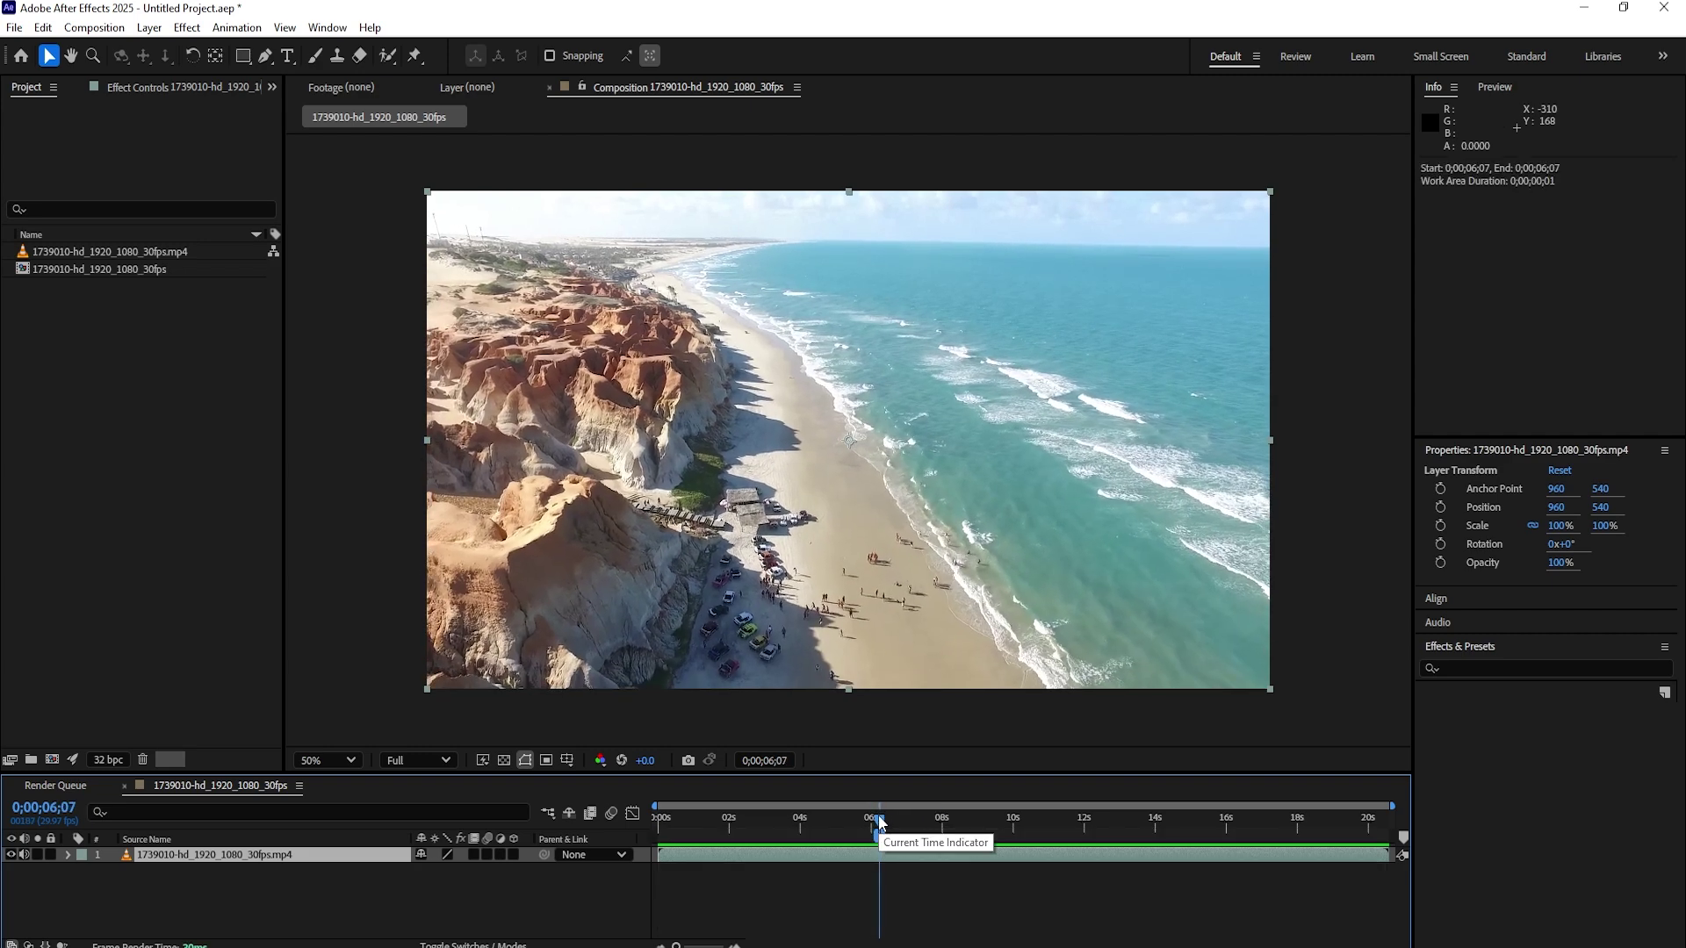
scroll(885, 920, "up", 1)
Step: Queue the beach comp and render the 0;00;06;07 frame as a PNG still
key("ctrl+m")
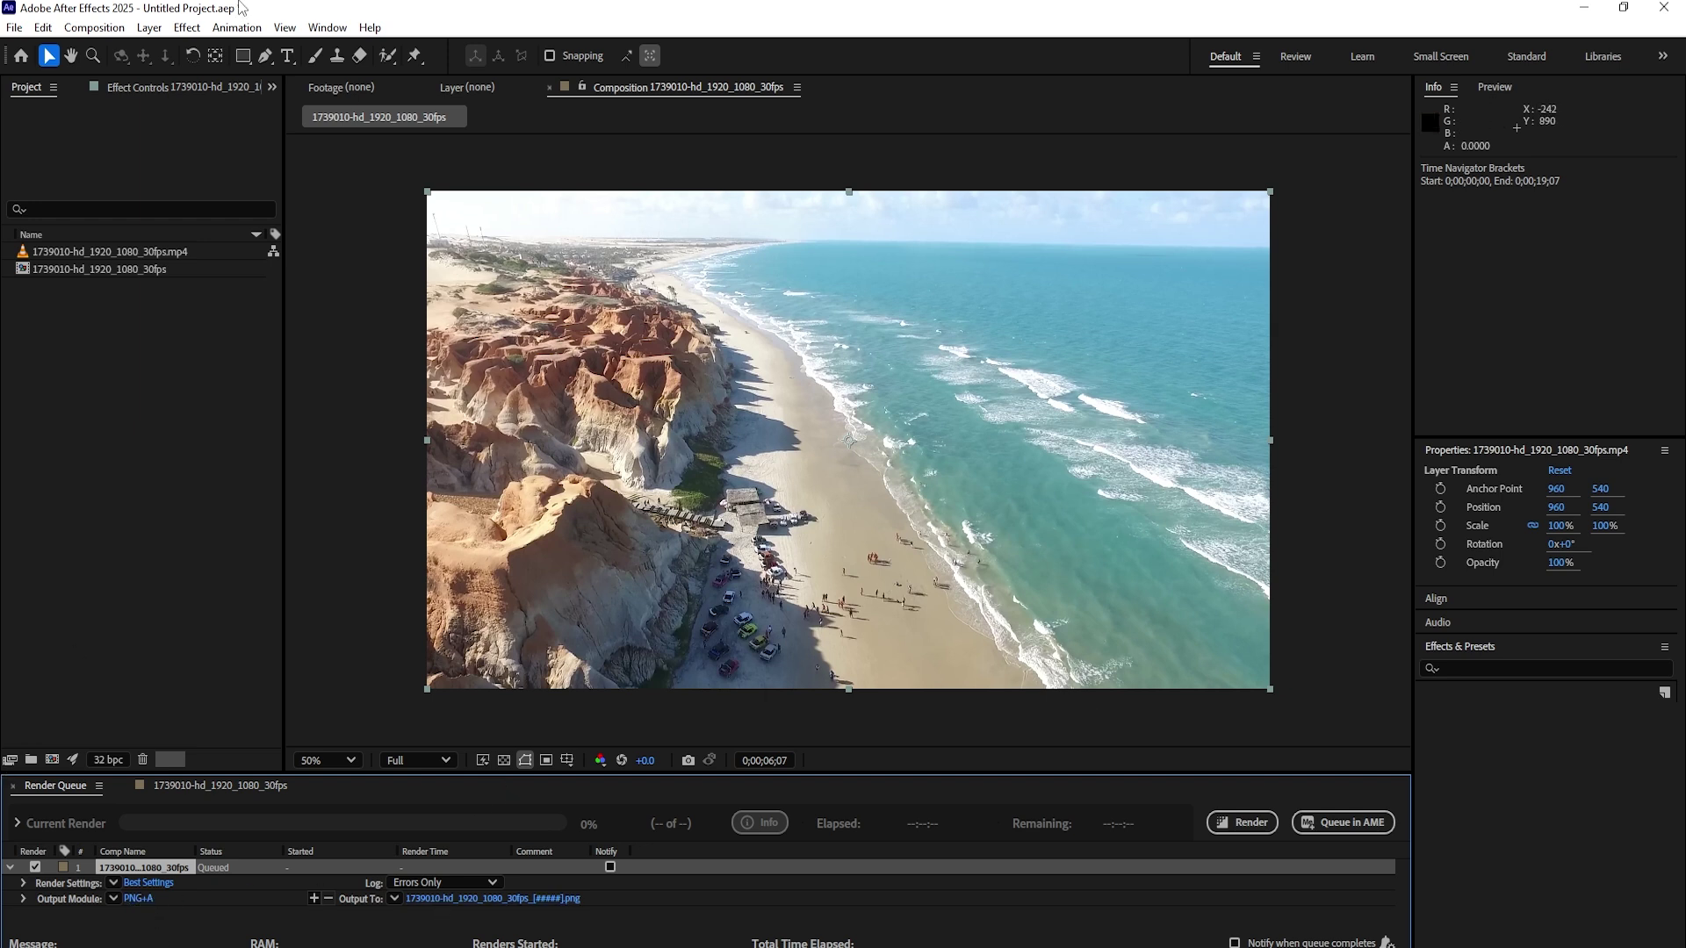
left_click(120, 32)
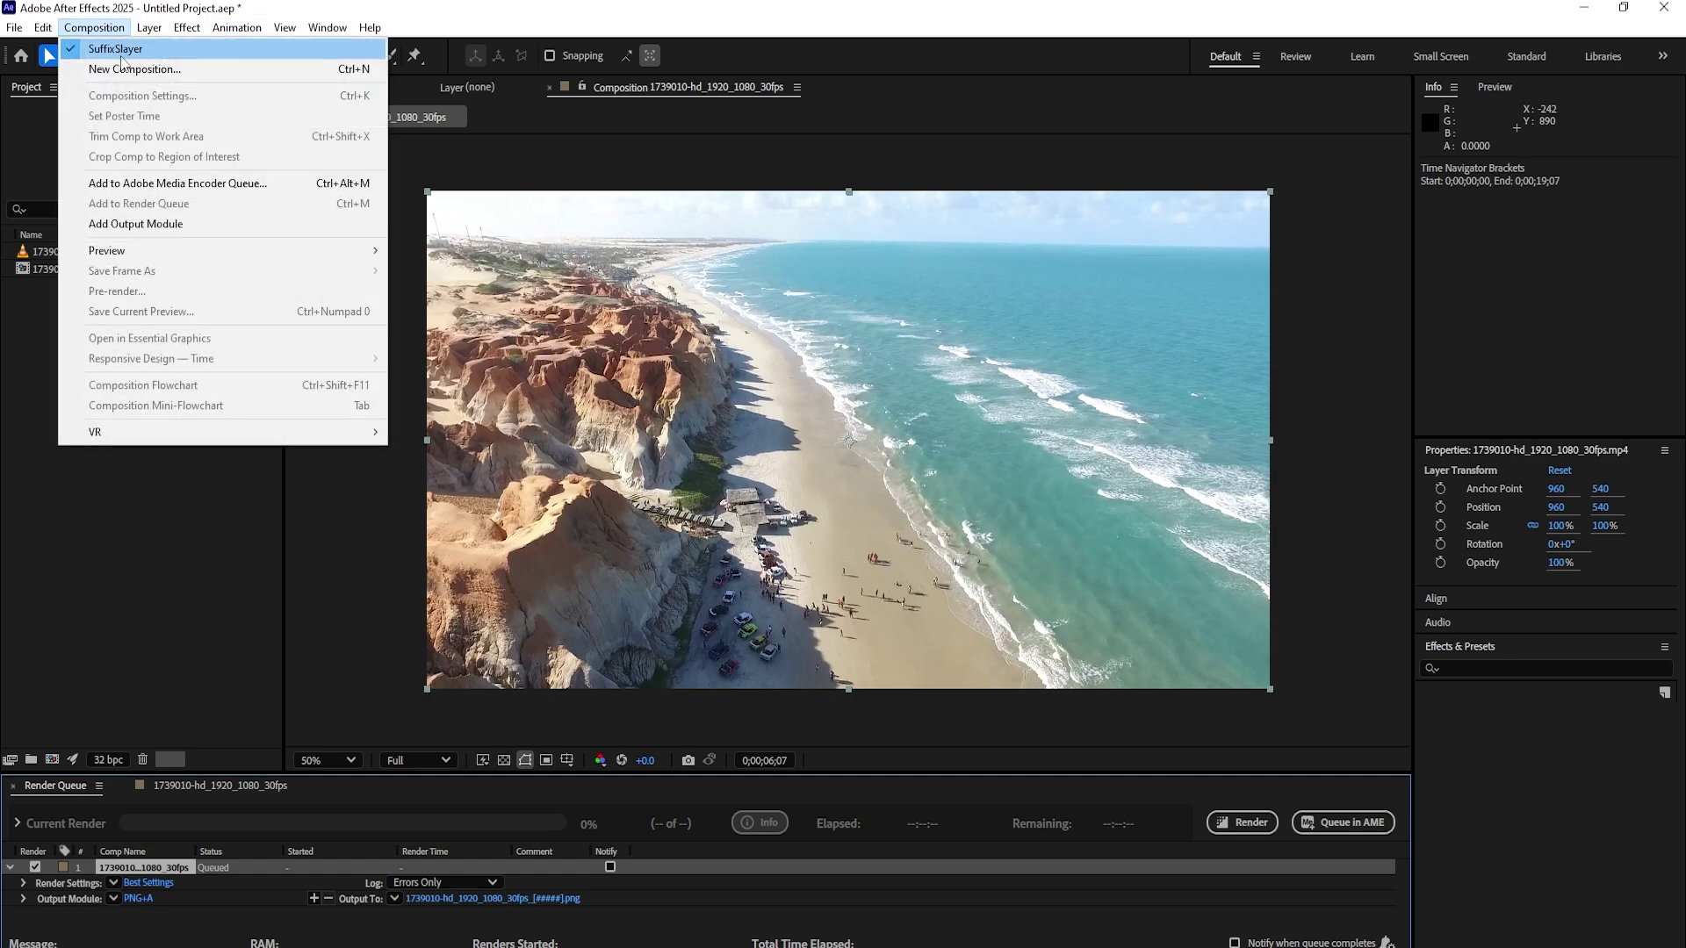
left_click(203, 791)
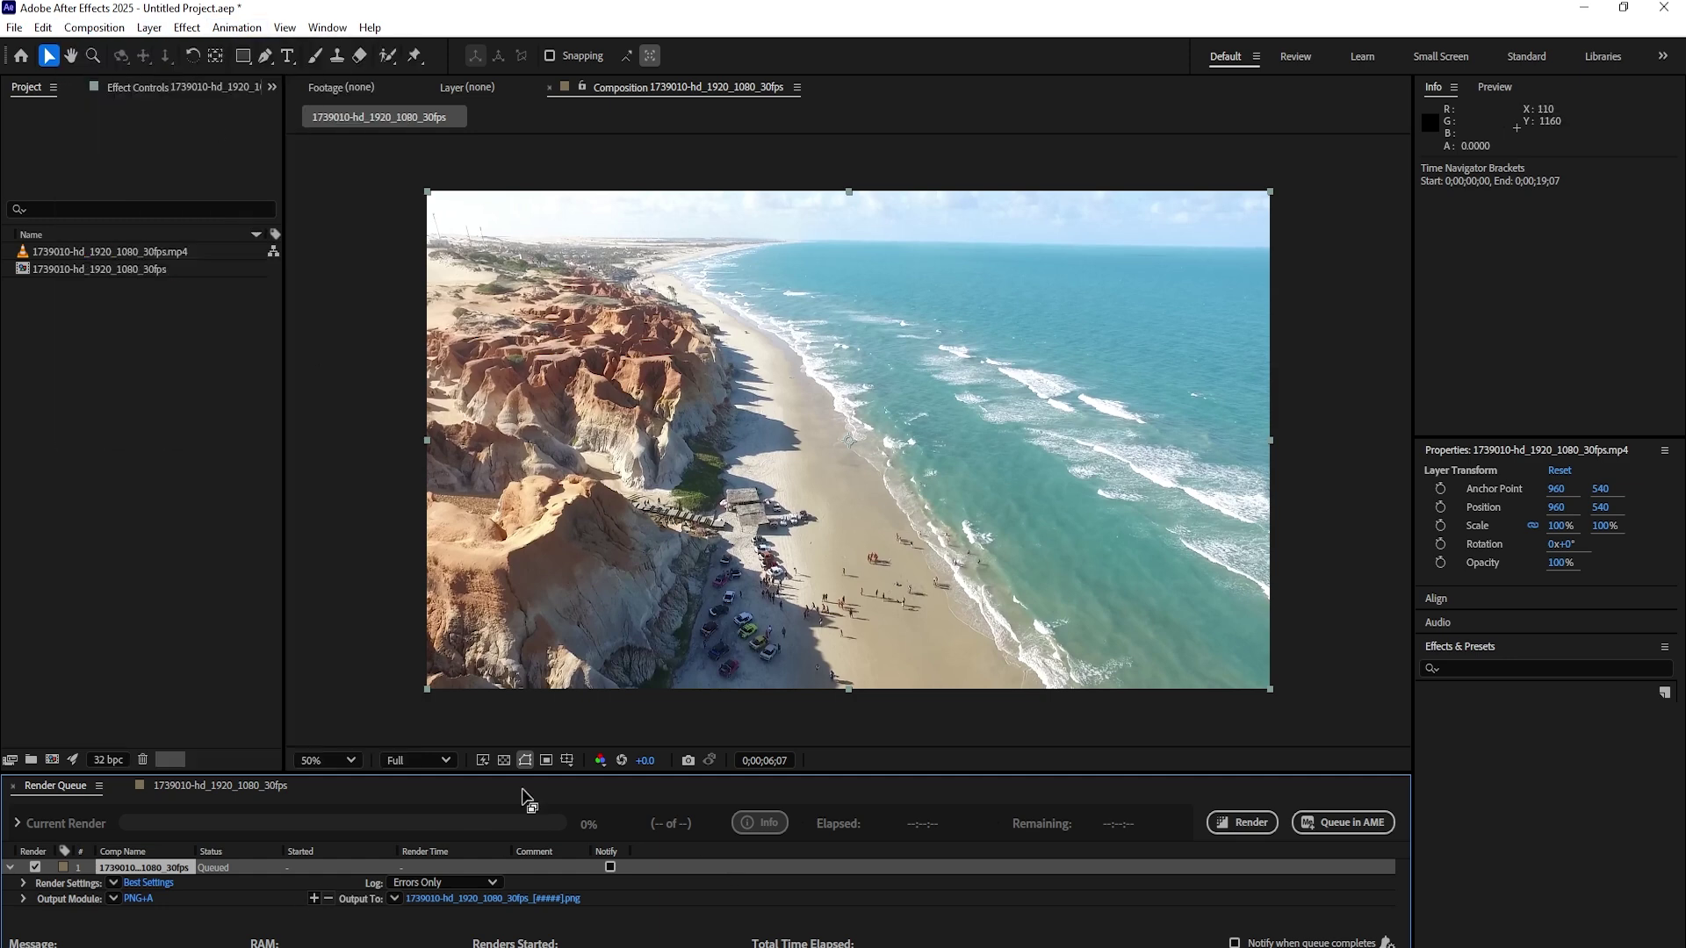
left_click(1227, 824)
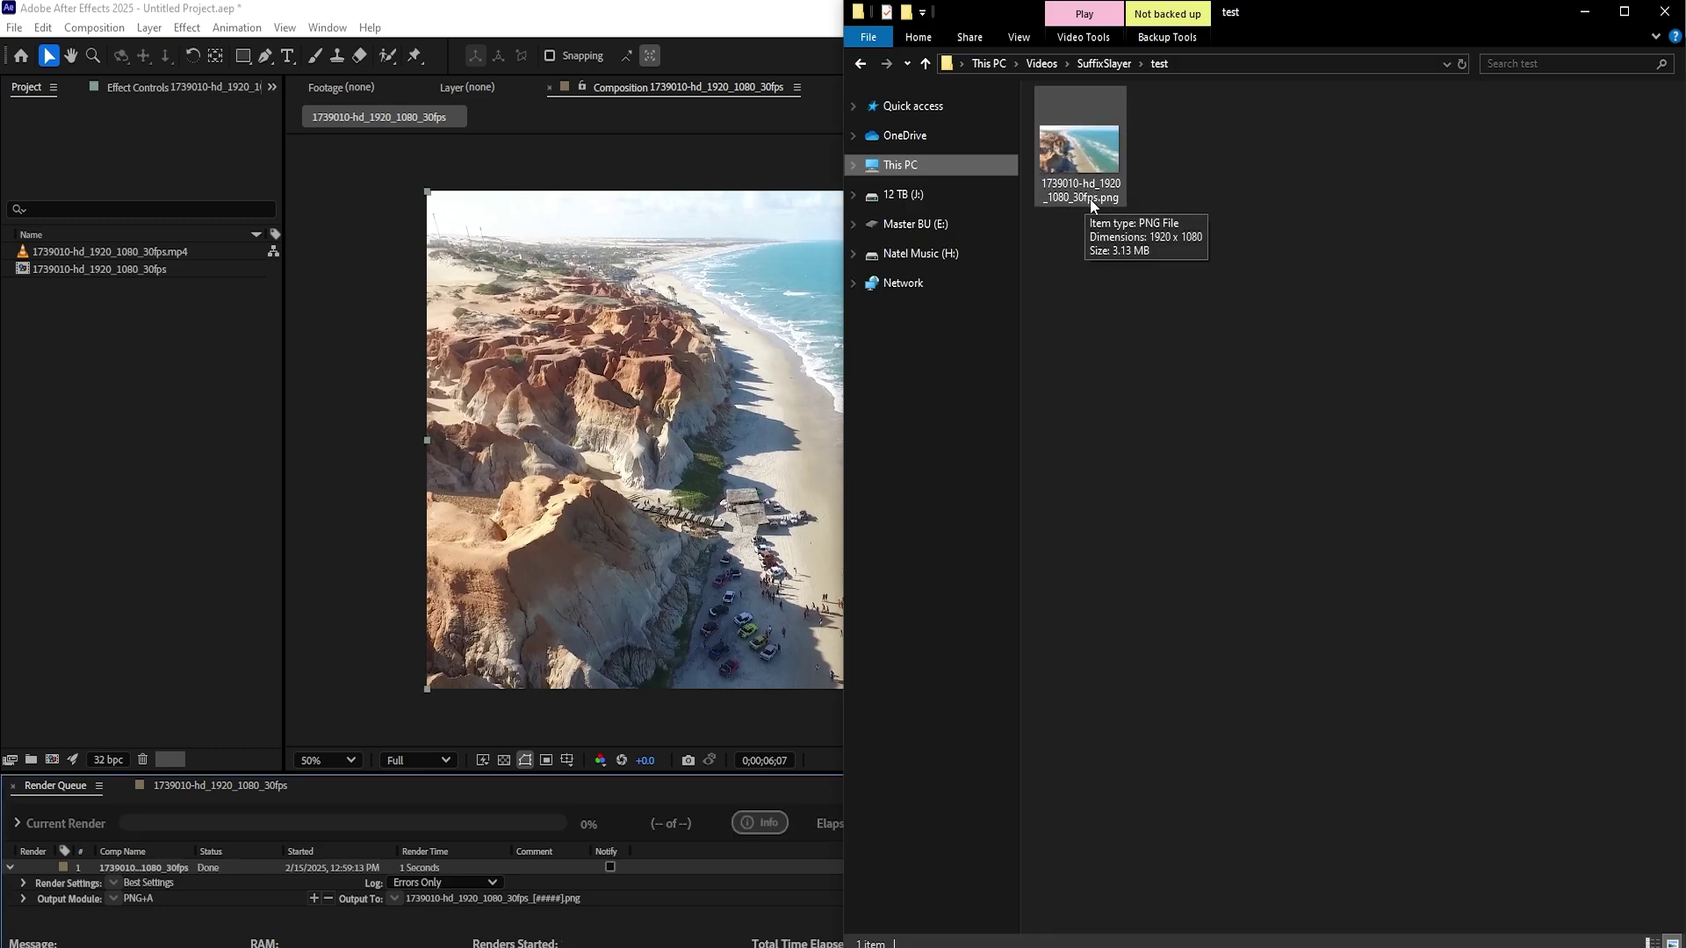
left_click(94, 27)
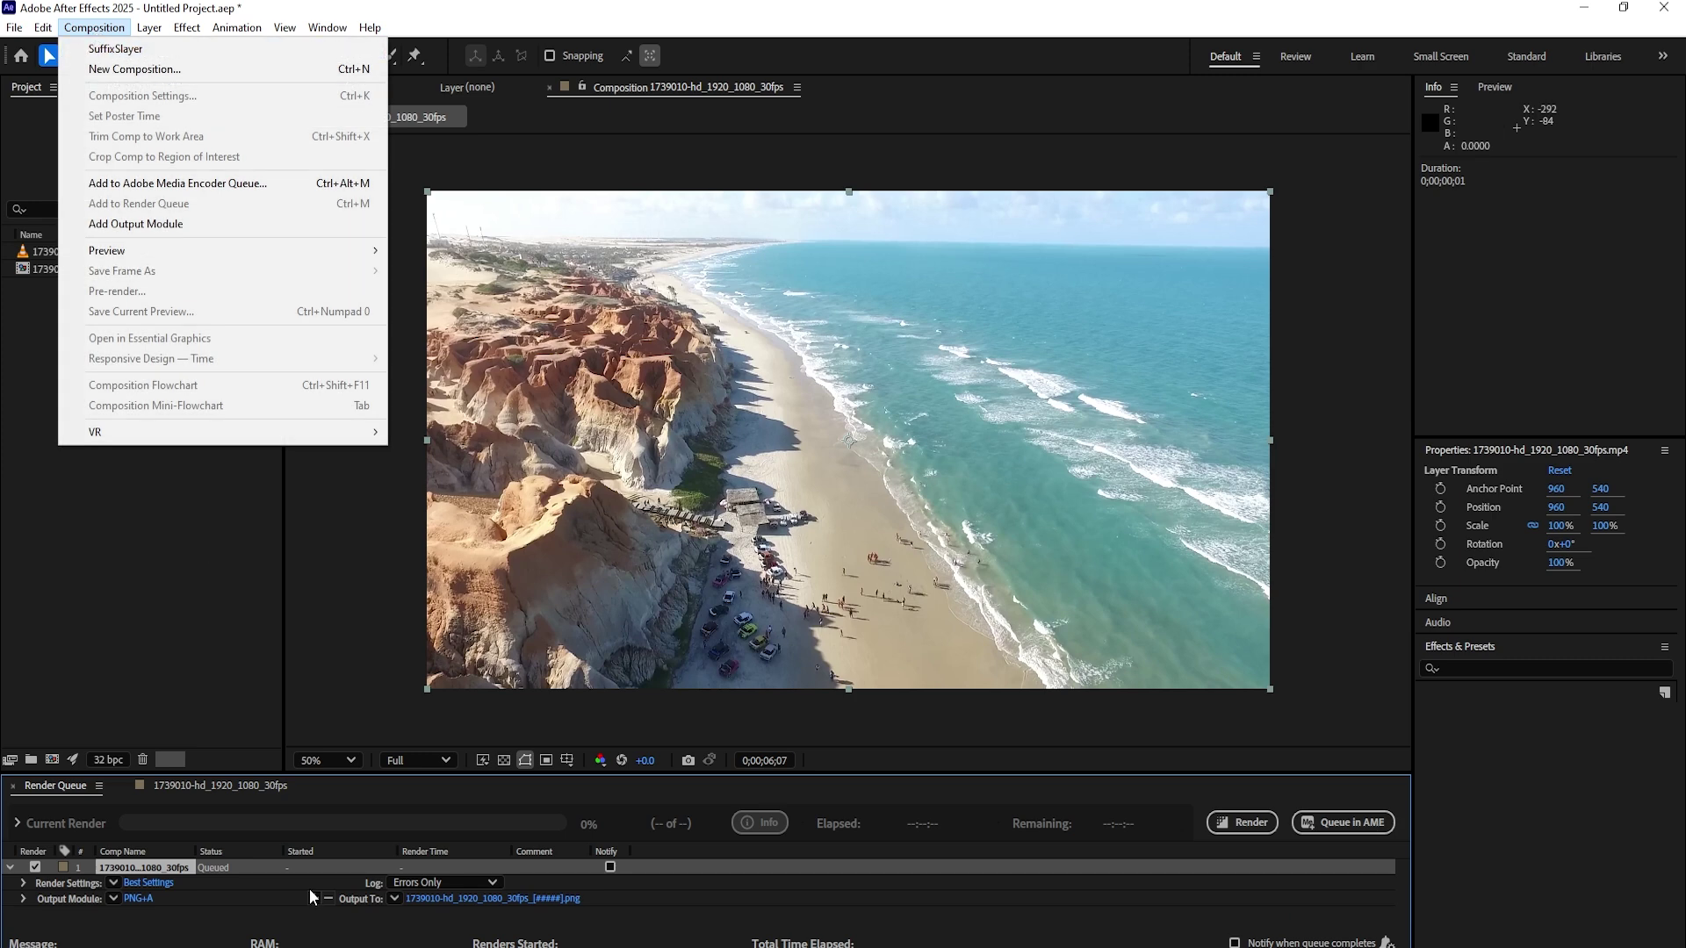
left_click(450, 930)
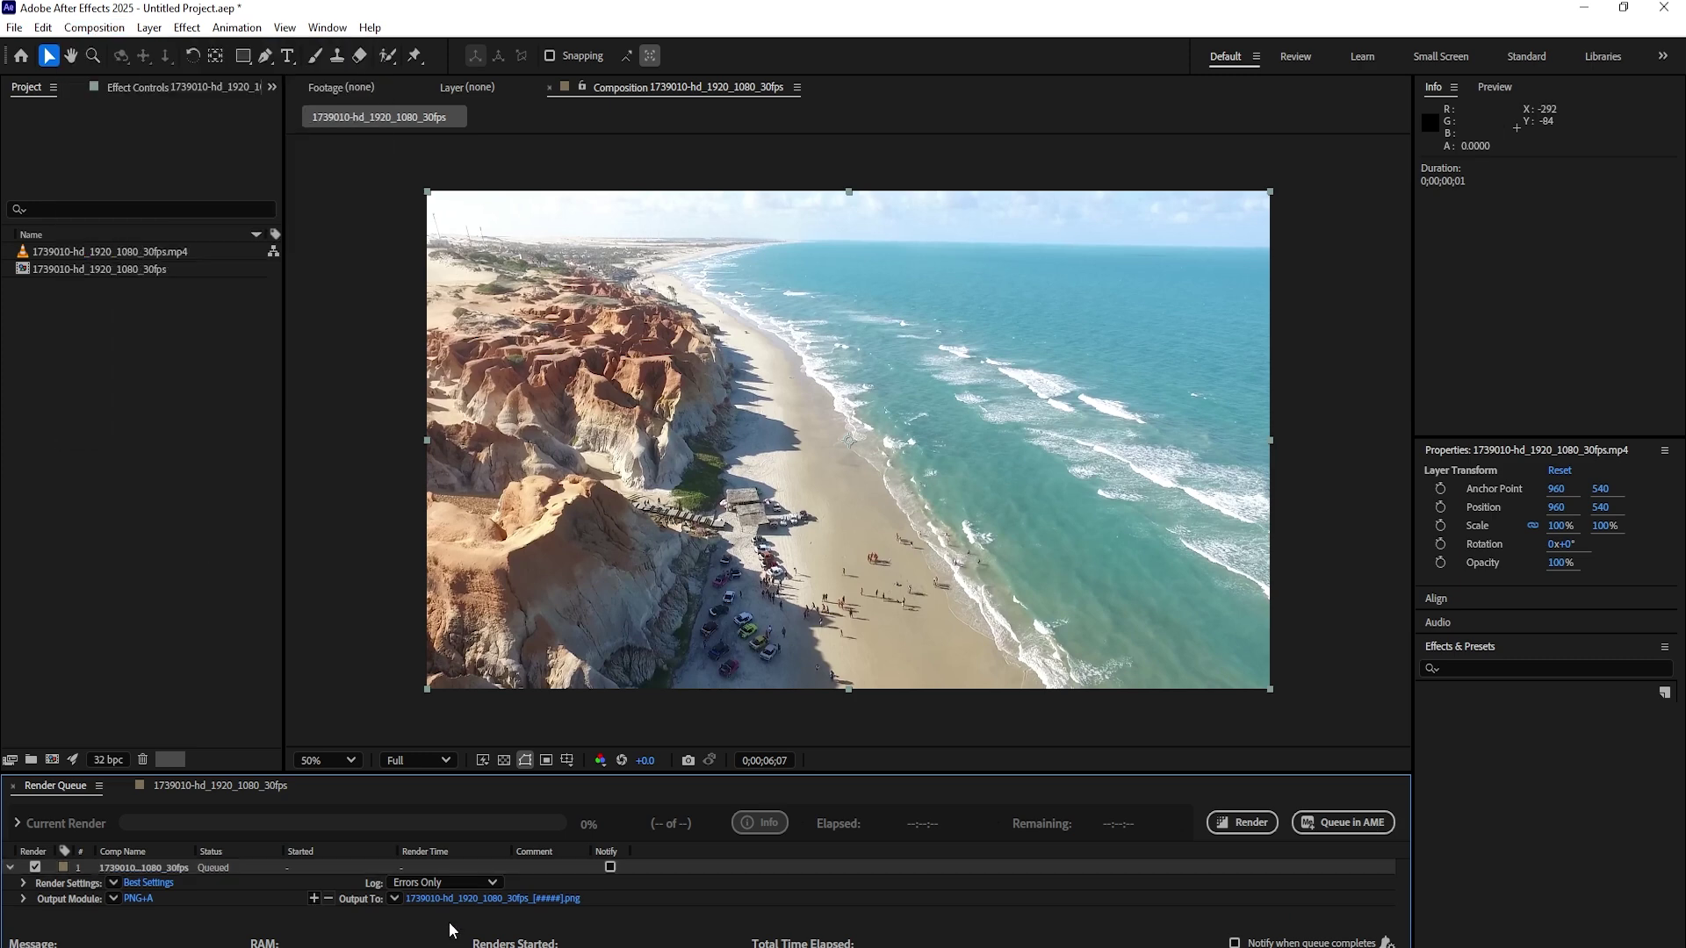
Step: Re-render, then check the PNG's _00187 name suffix in Explorer without renaming it
left_click(1238, 822)
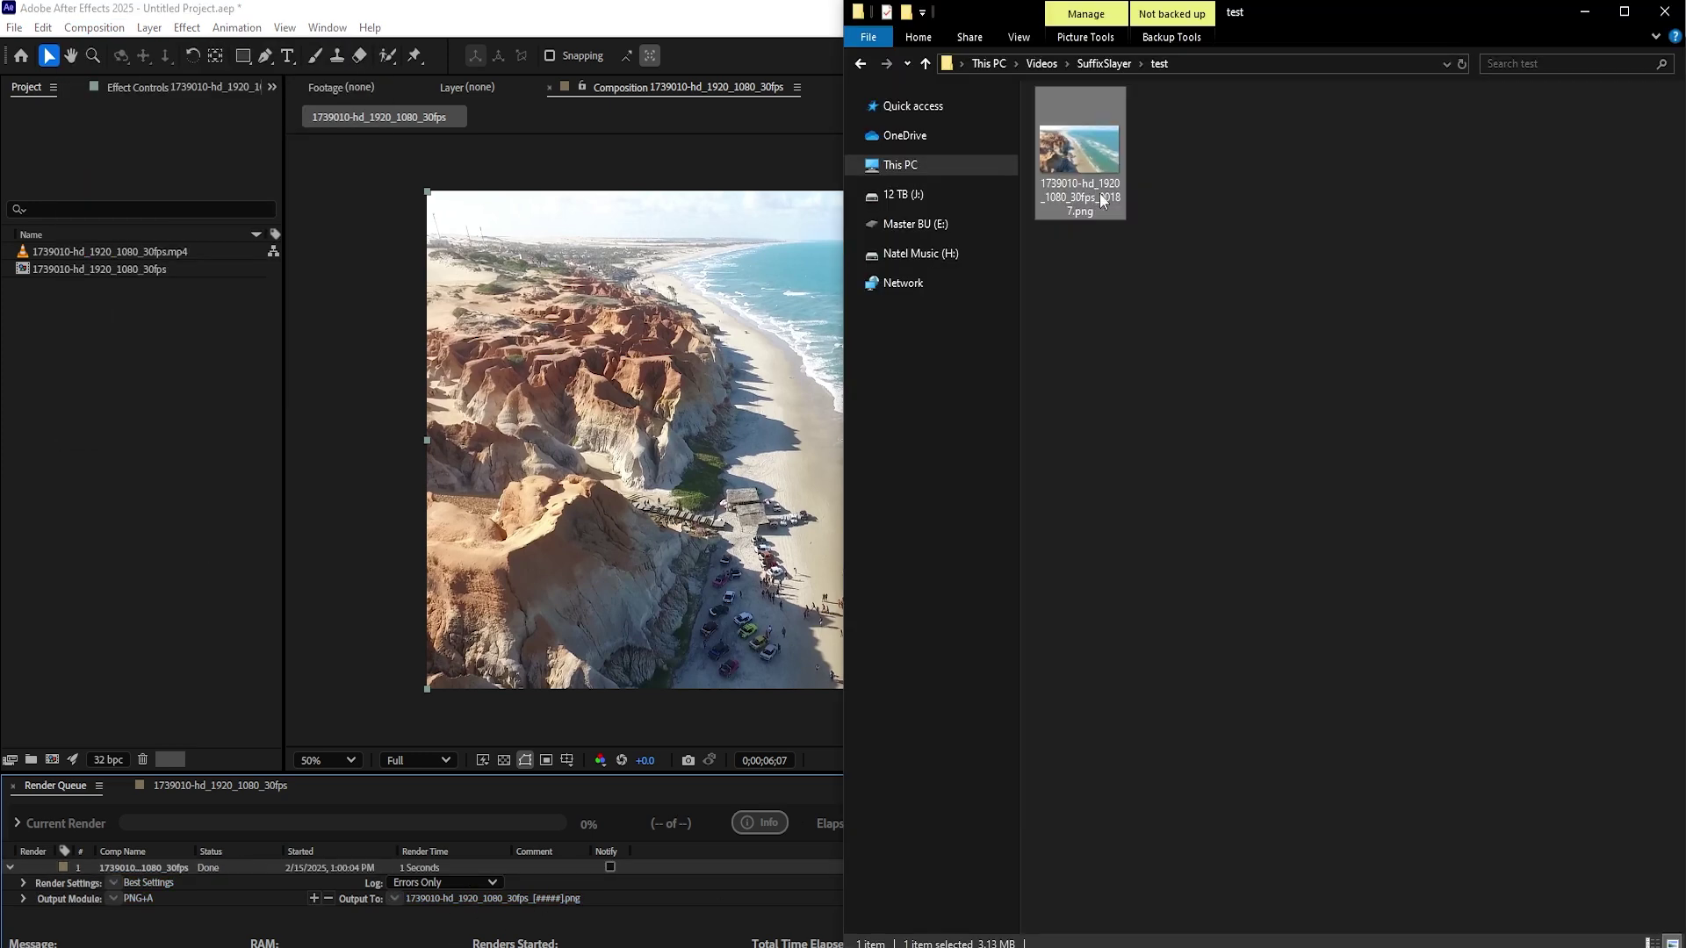
left_click(1088, 198)
left_click_drag(1063, 212, 1093, 211)
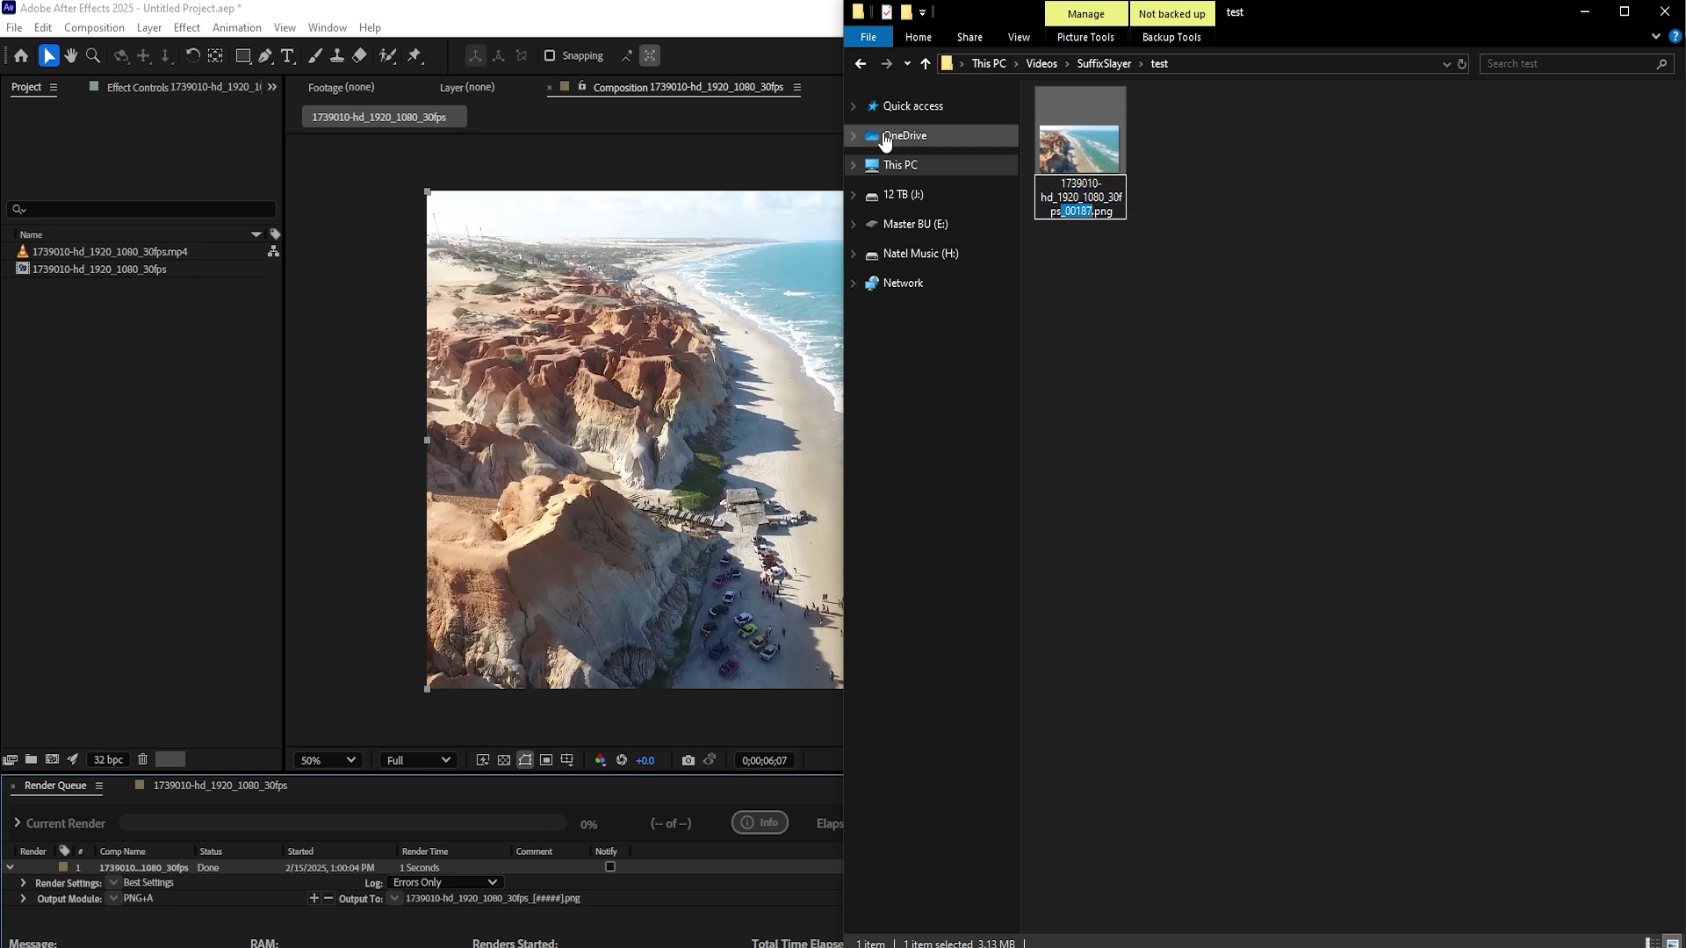
left_click(1269, 383)
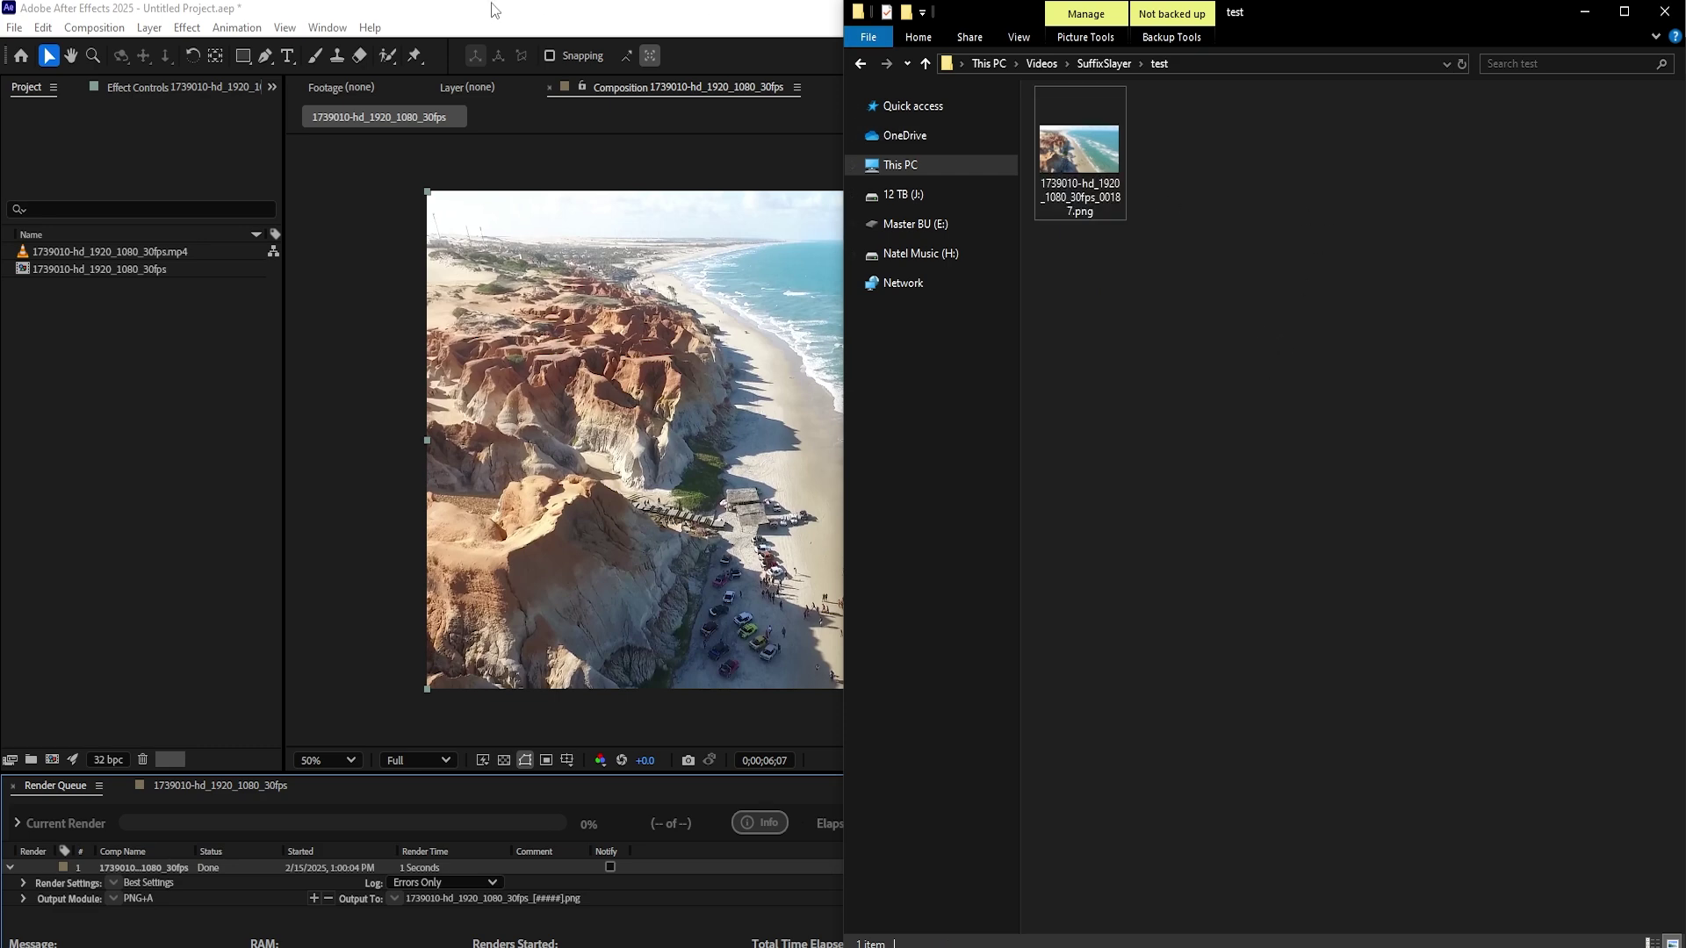
Step: Try Starting # values in Output Module Settings, then keep Use Comp Frame Number on
left_click(838, 431)
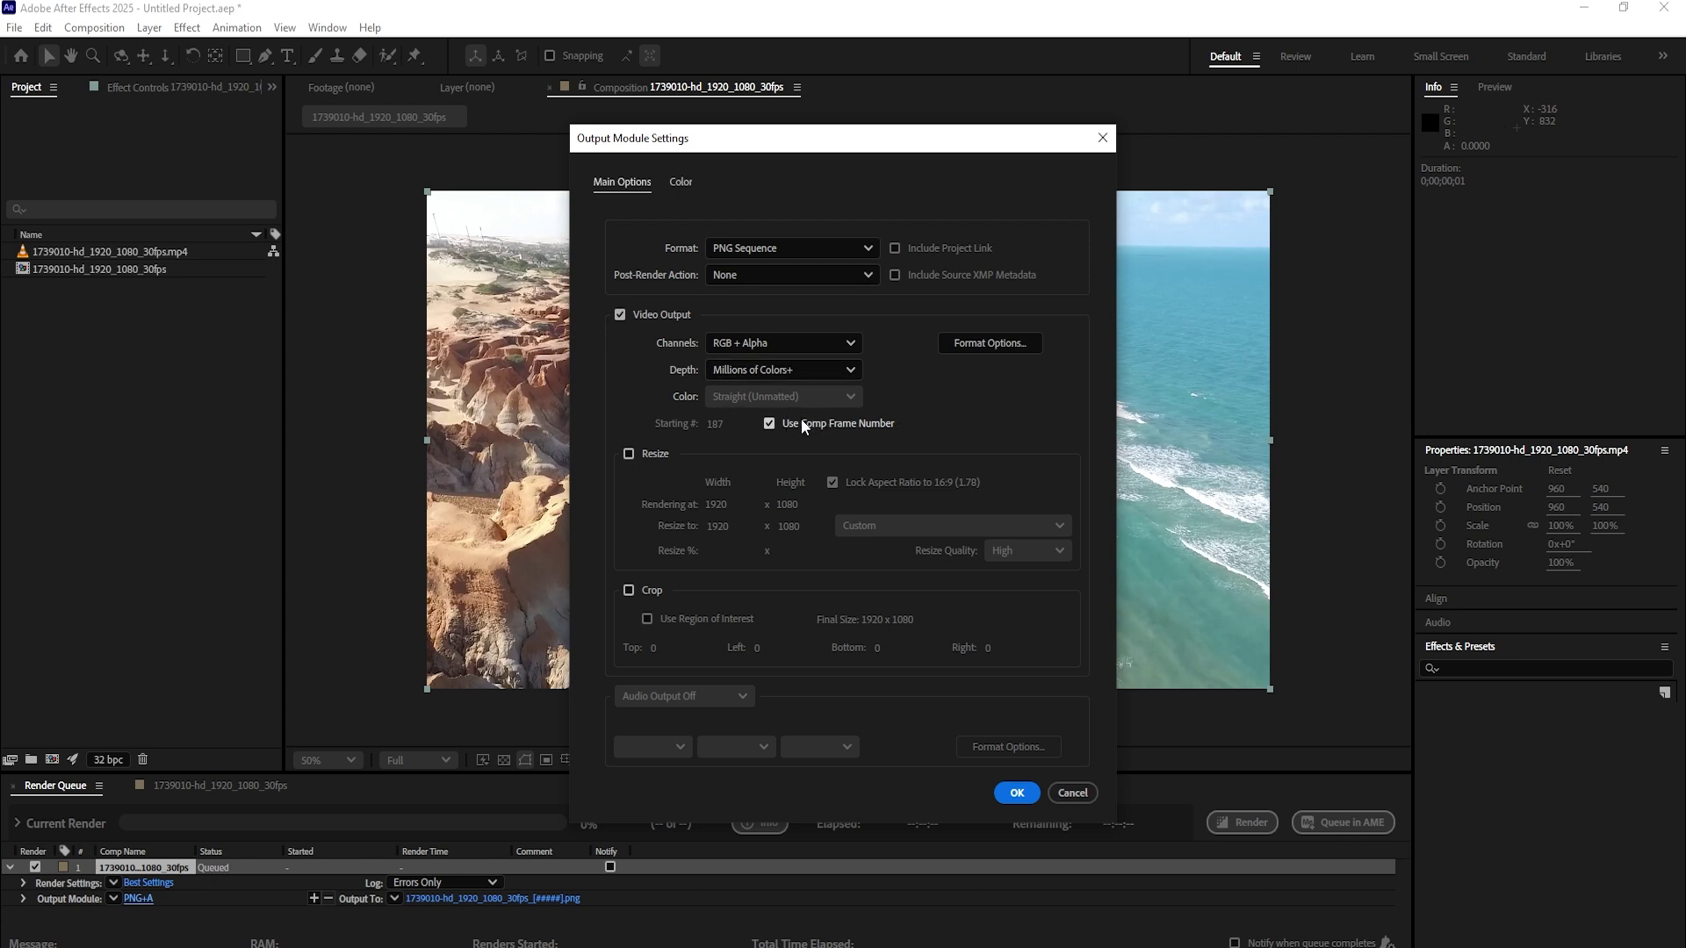
left_click(800, 422)
left_click(707, 426)
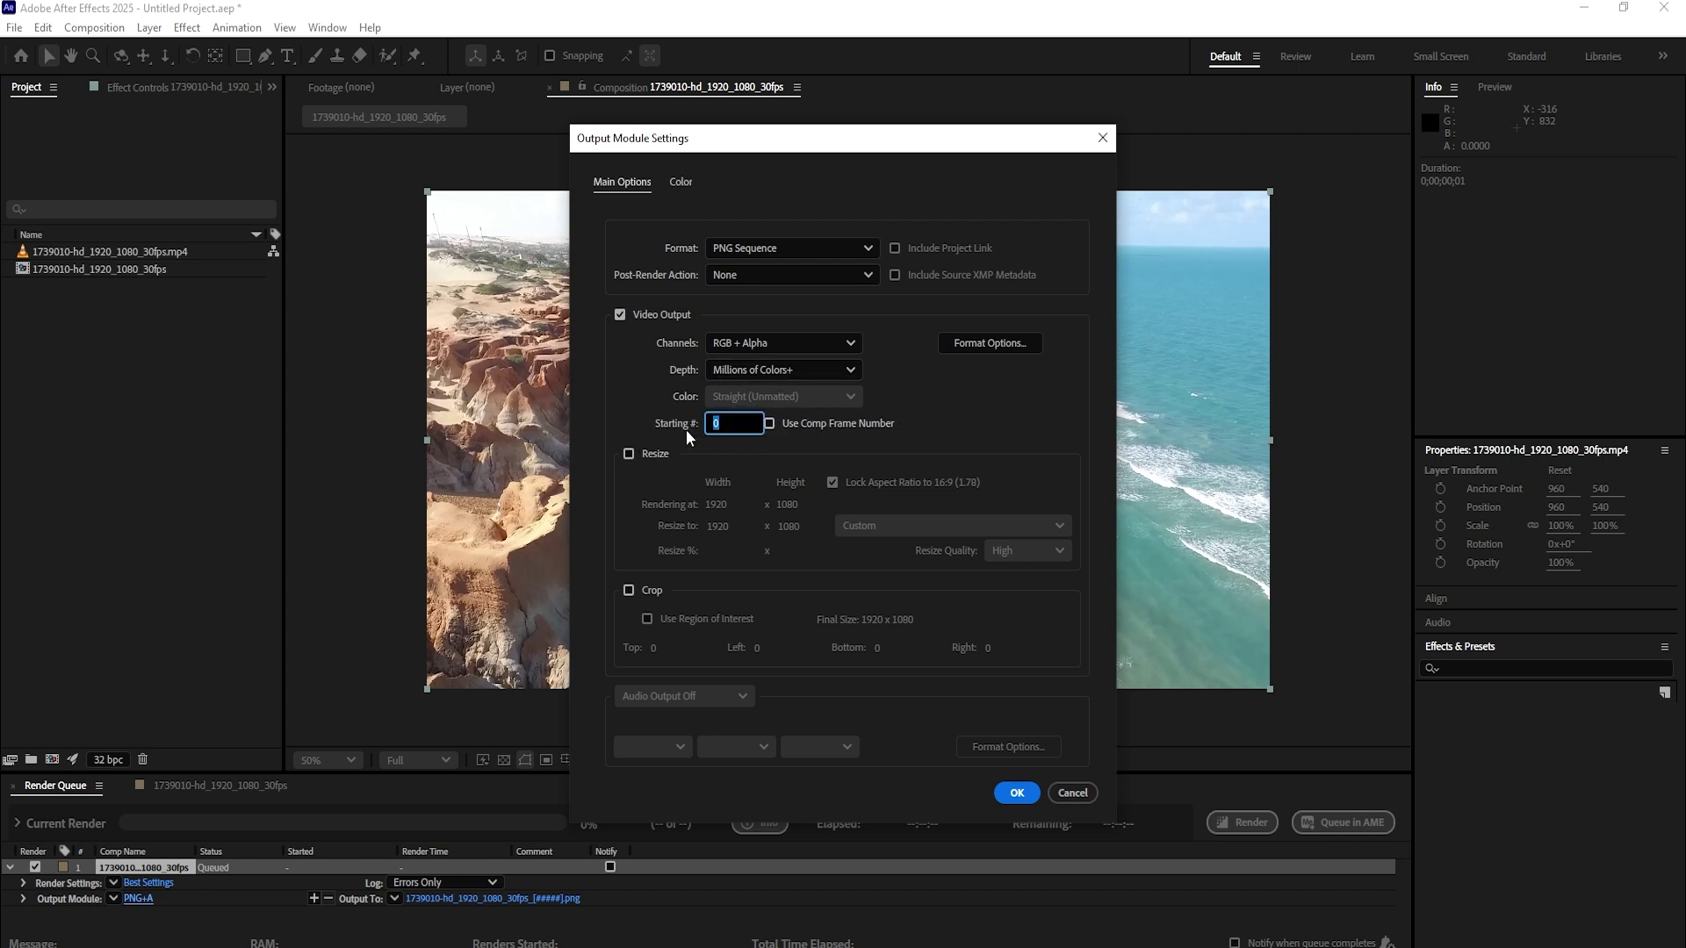
key("Return")
mouse_move(710, 426)
left_mouse_down()
mouse_move(919, 438)
mouse_move(488, 488)
left_mouse_up()
left_click(709, 426)
left_click(796, 425)
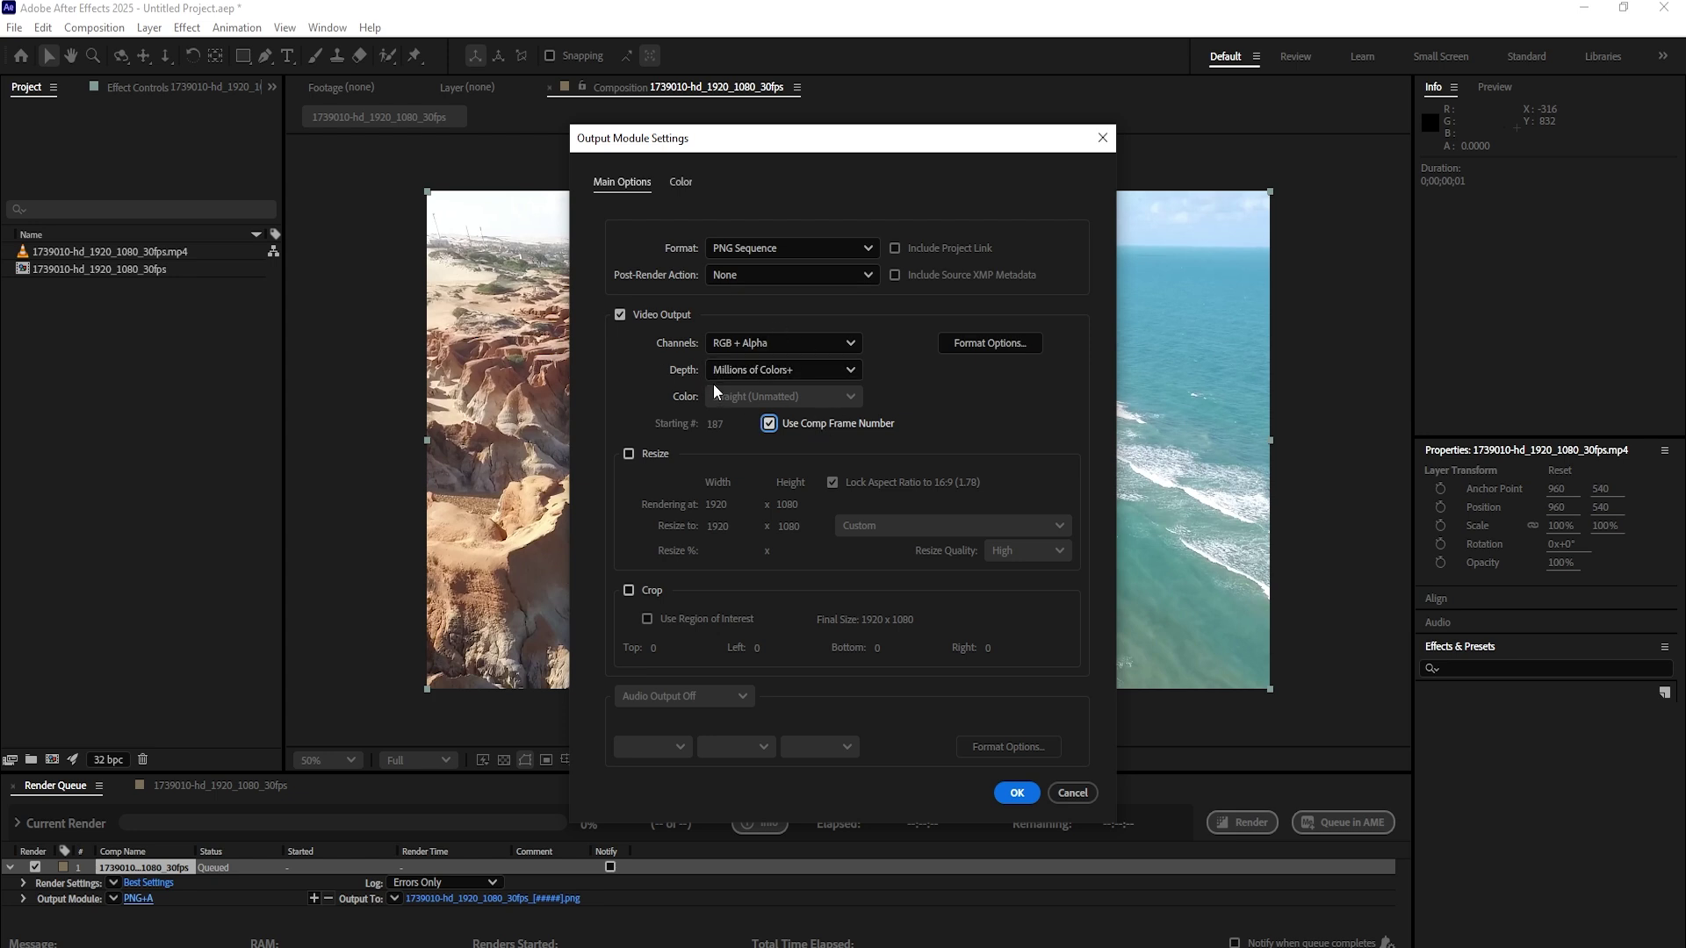
left_click(1017, 793)
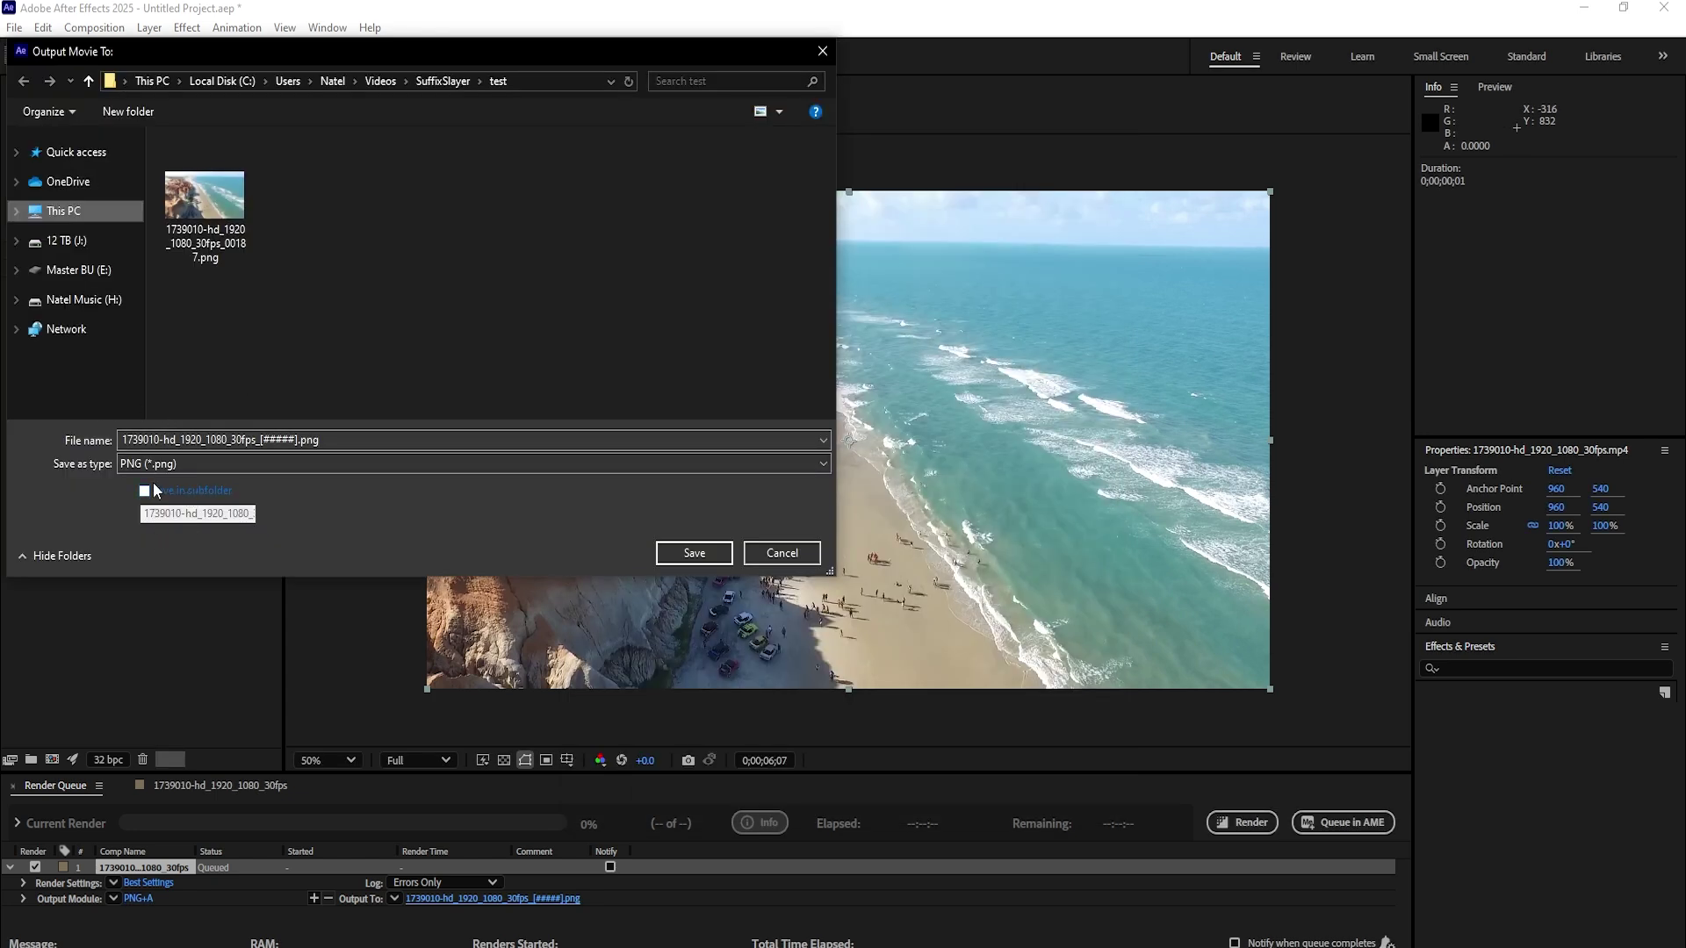
Step: Toggle Save in subfolder on and back off in Output Movie To
left_click(149, 497)
left_click(145, 493)
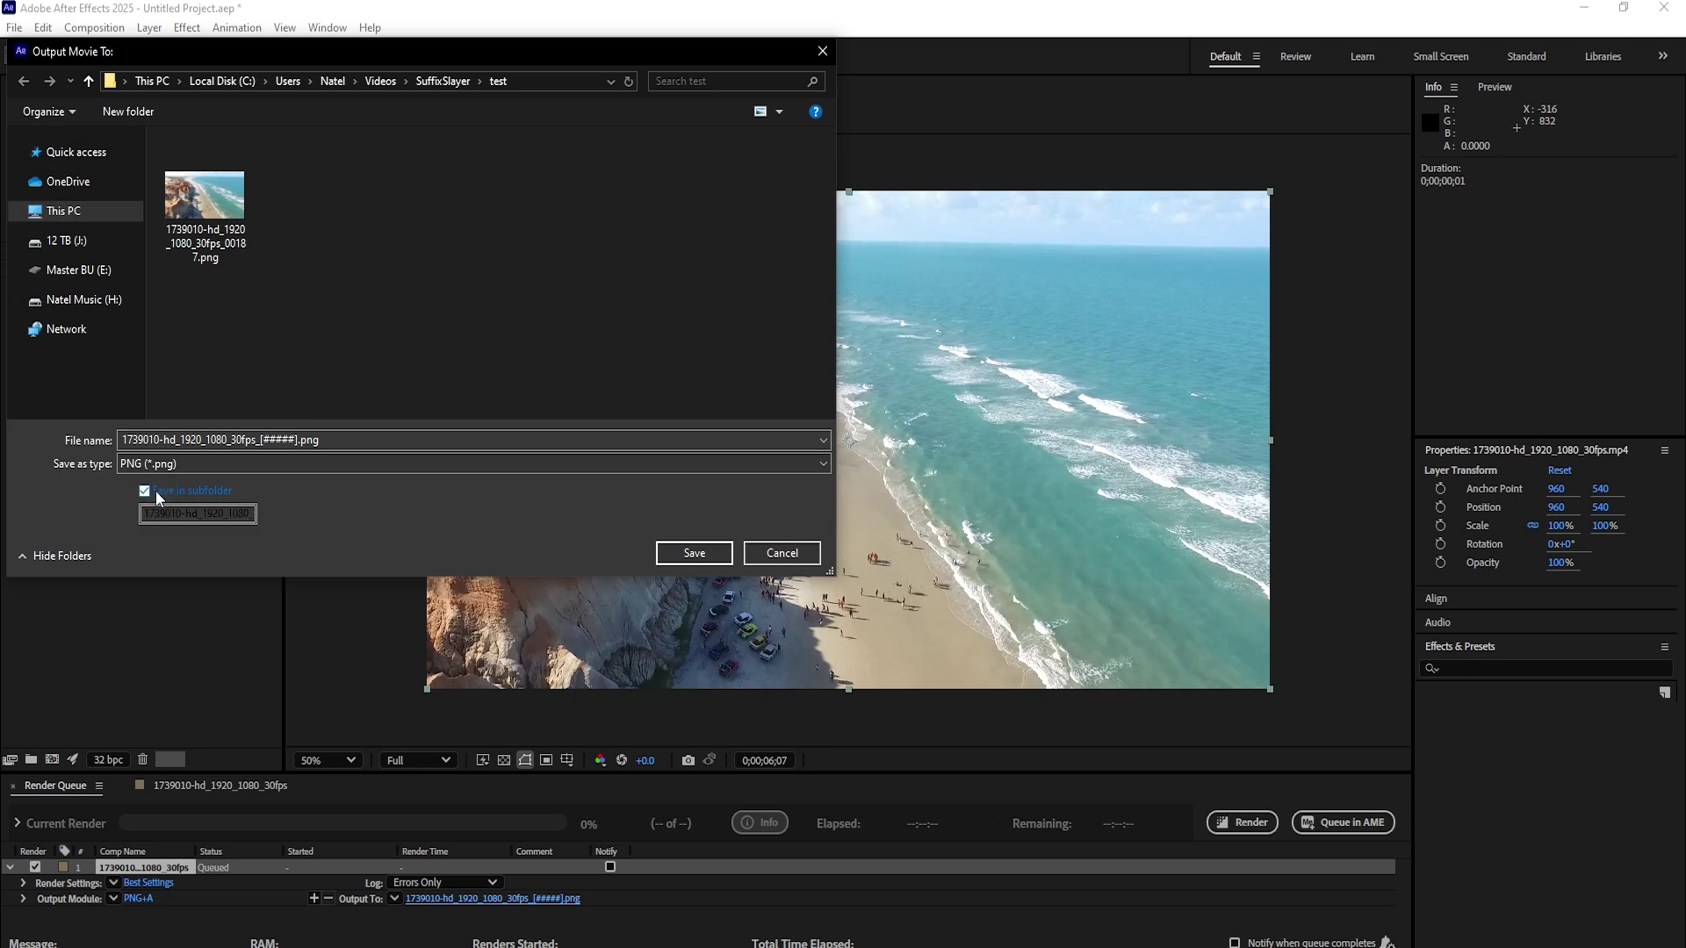
left_click(145, 492)
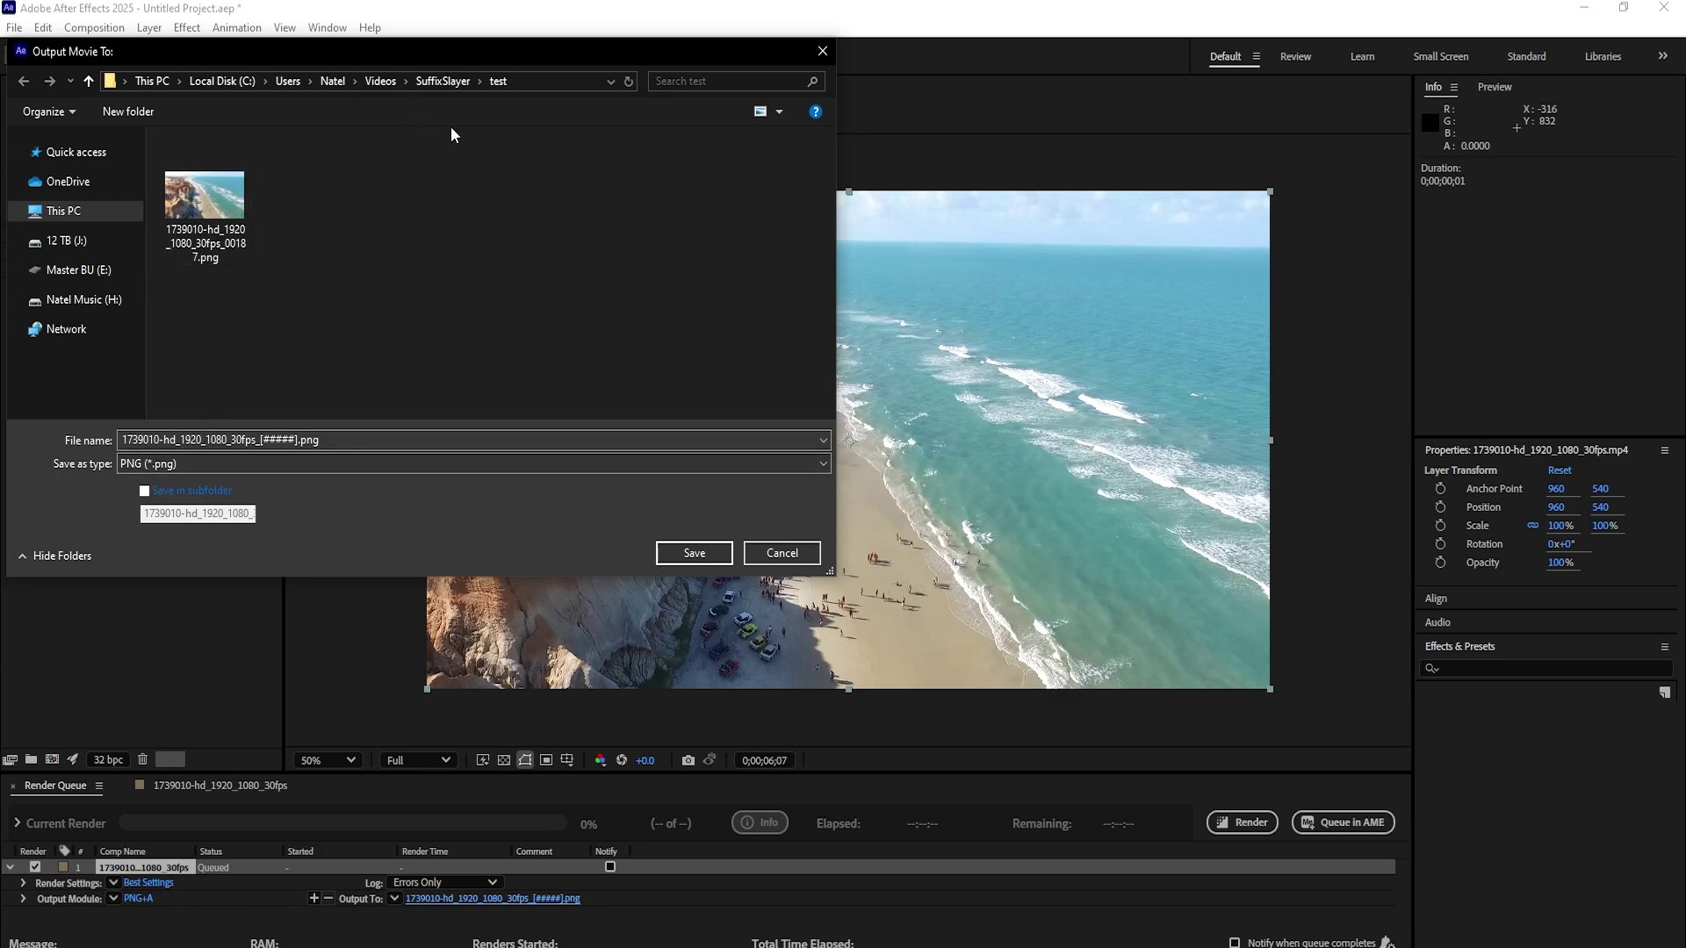
Step: Queue the 0;00;06;07–0;00;07;07 work area and render it, approving the overwrite
left_click(765, 554)
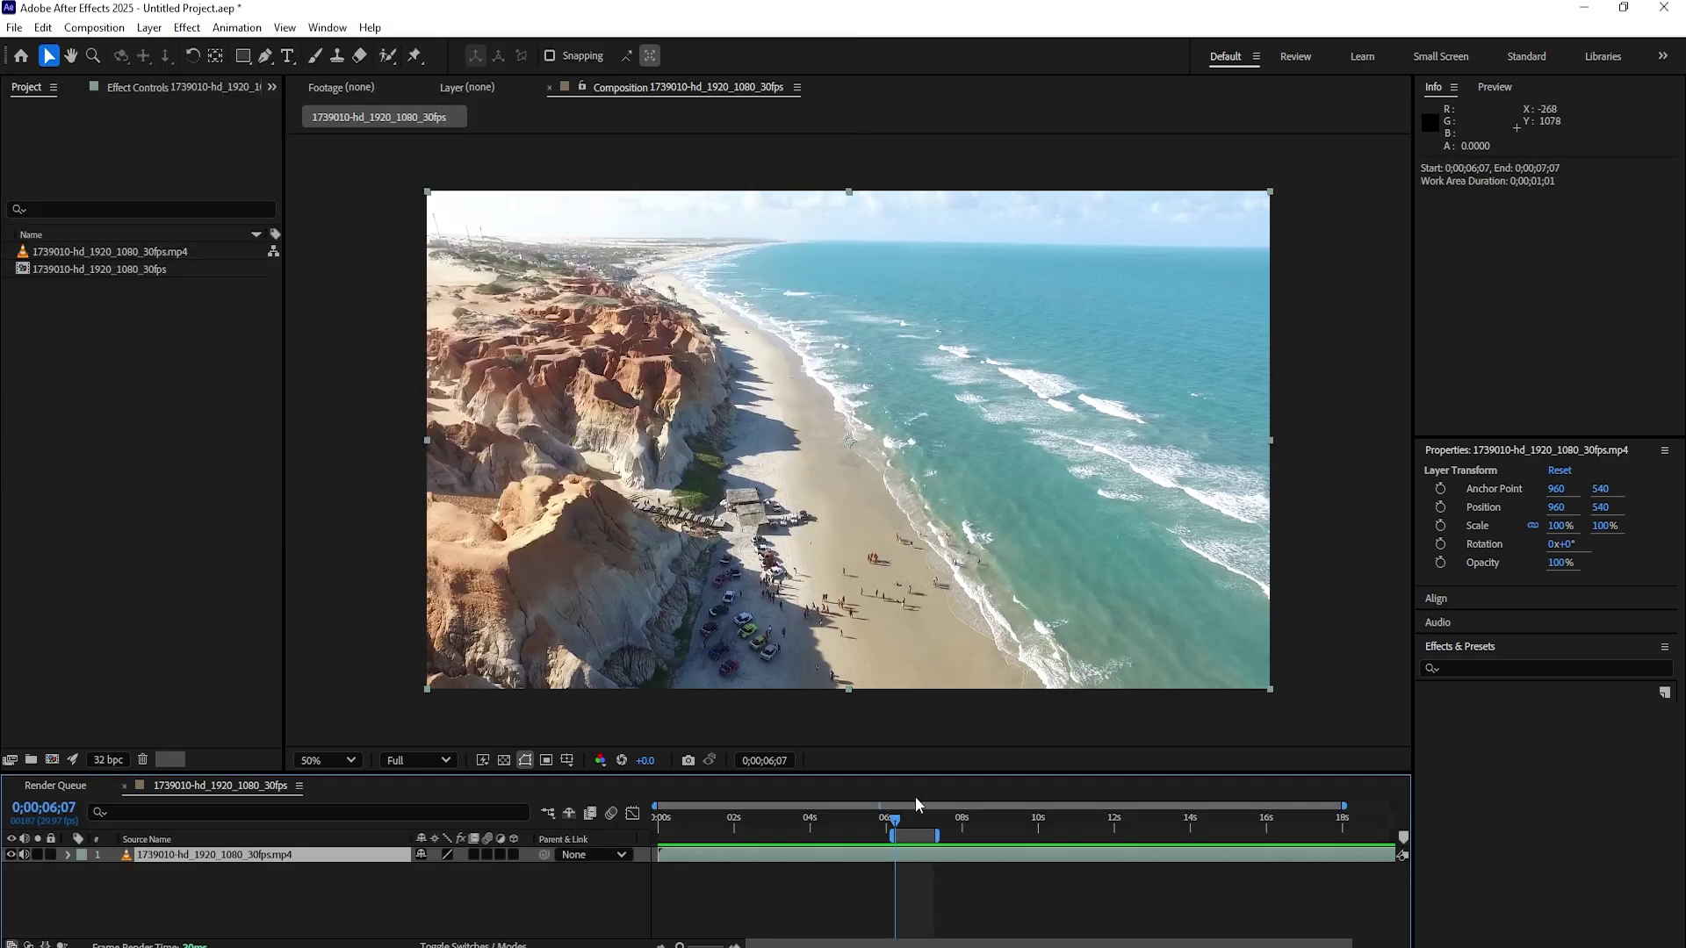
key("space")
key("ctrl+alt+0")
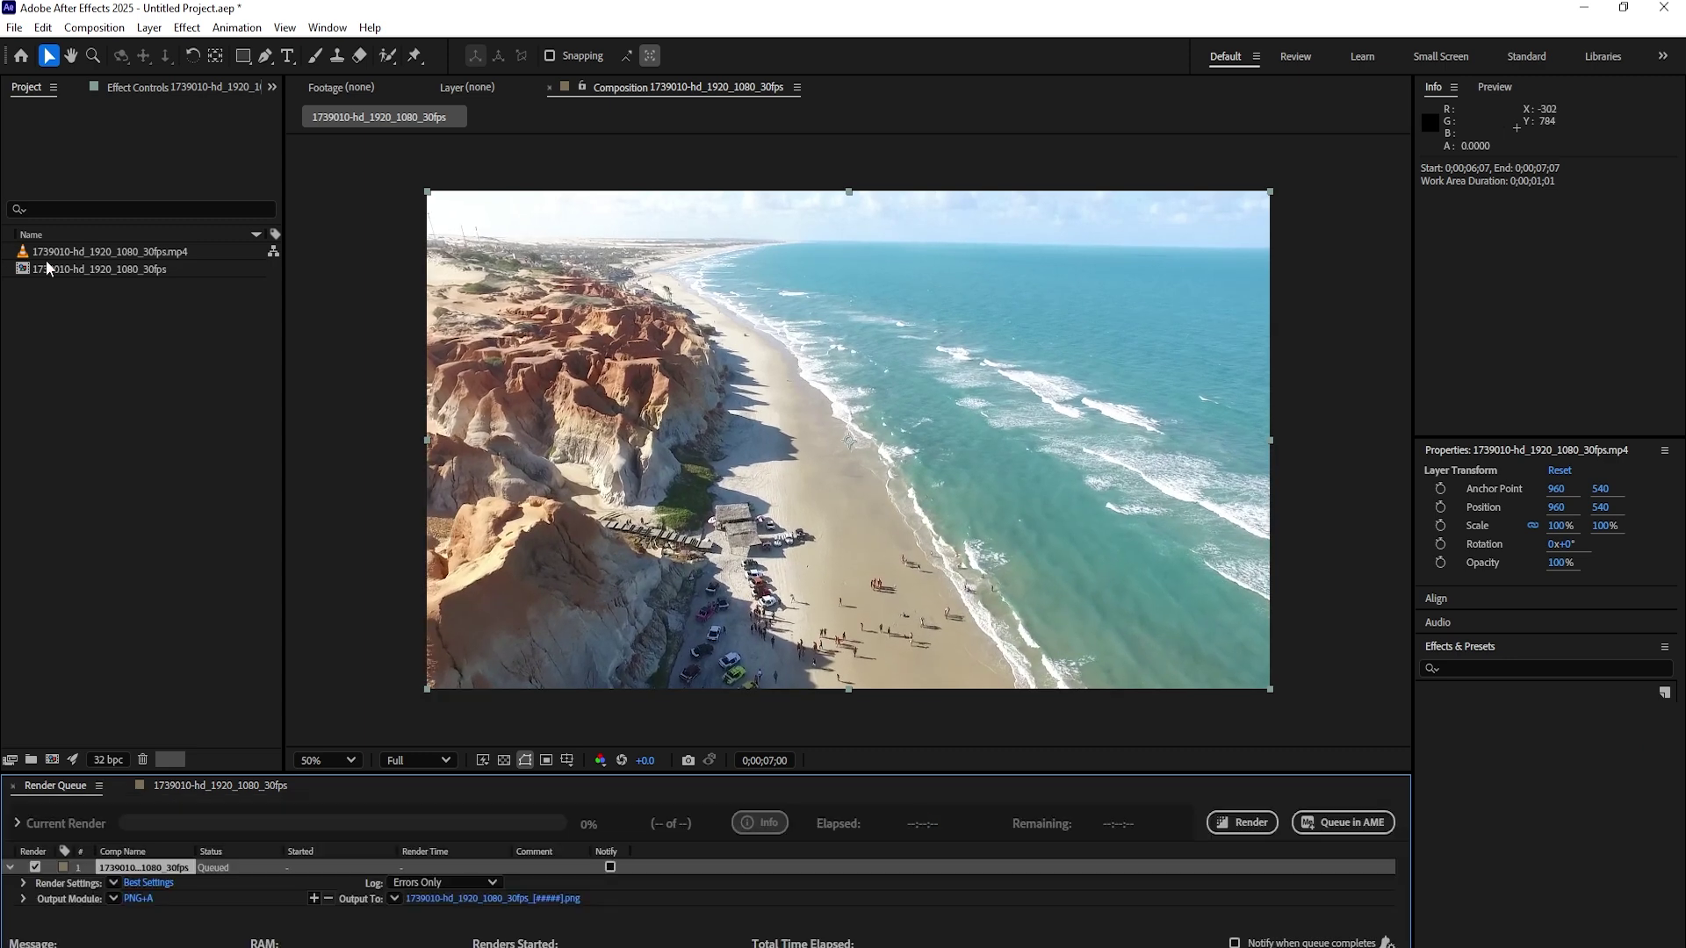
left_click(1252, 823)
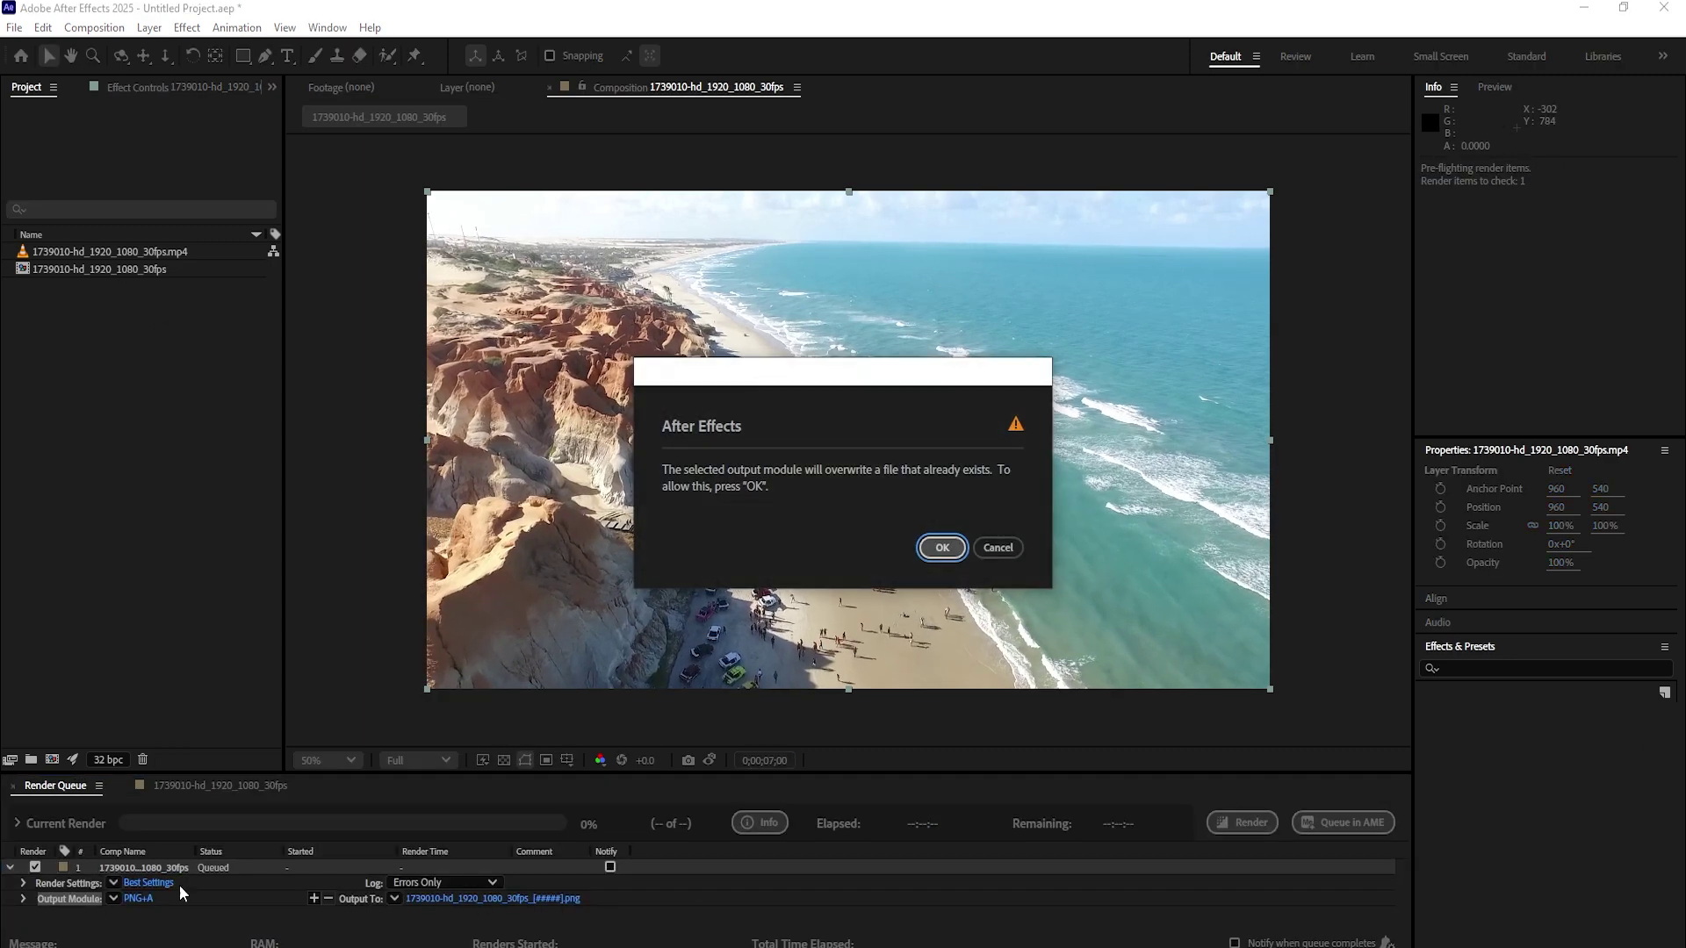
key("Return")
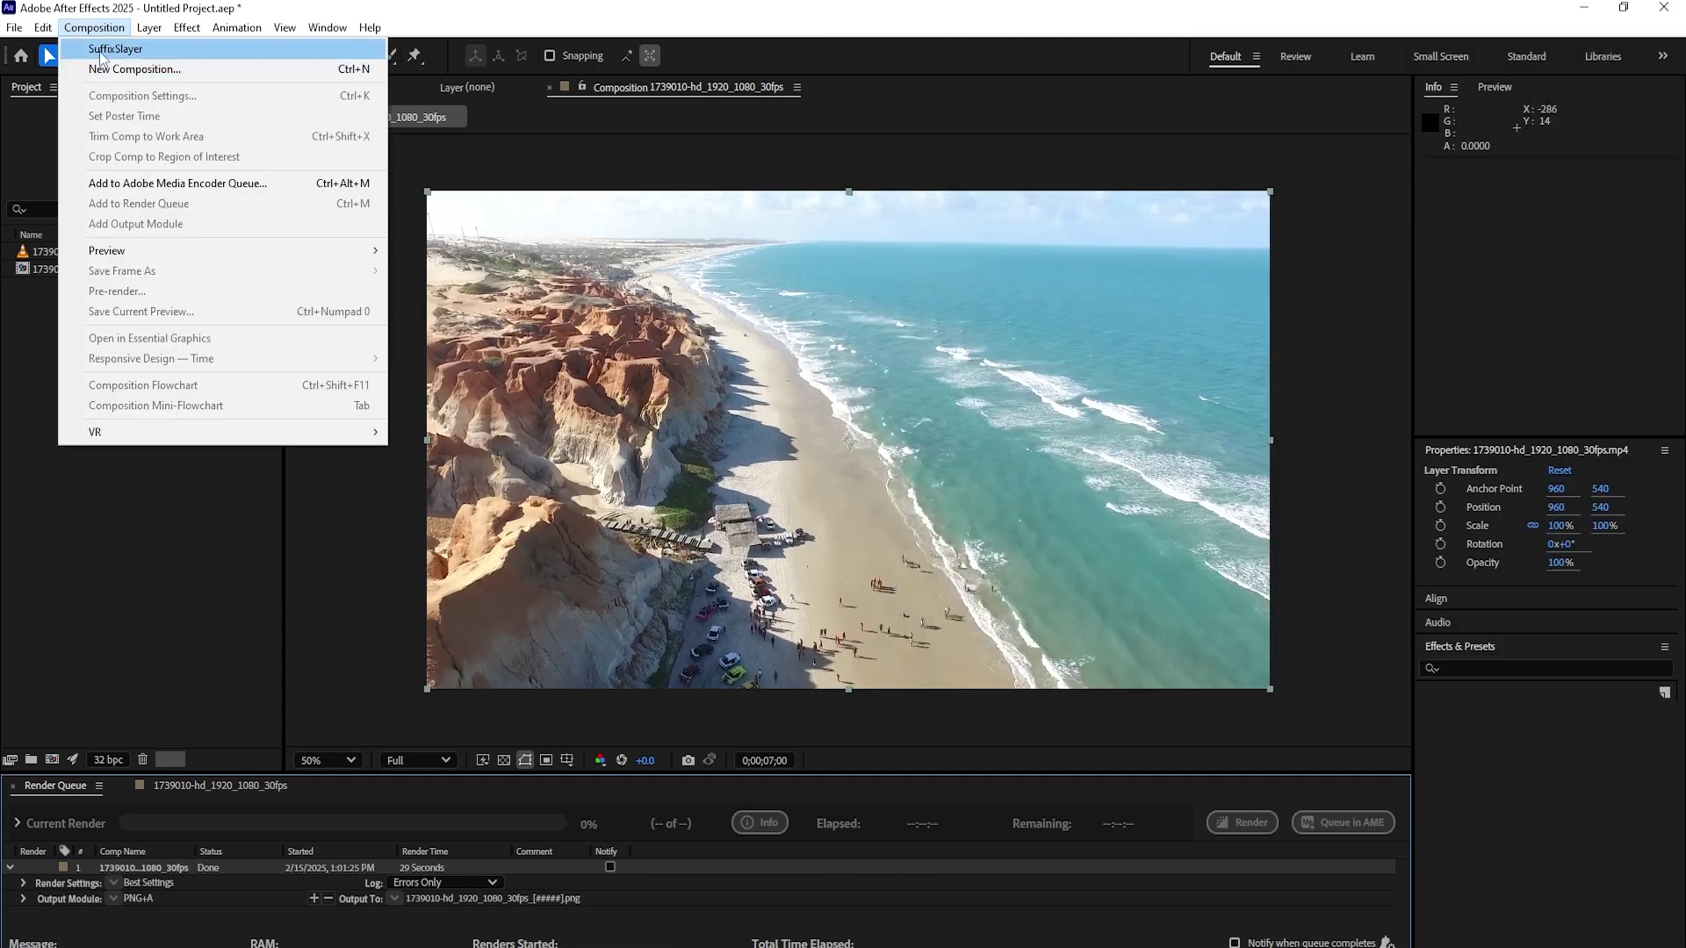
Step: Close the rendered-PNG folder after the render reports Done and return to After Effects
key("Escape")
left_click(94, 26)
left_click(29, 454)
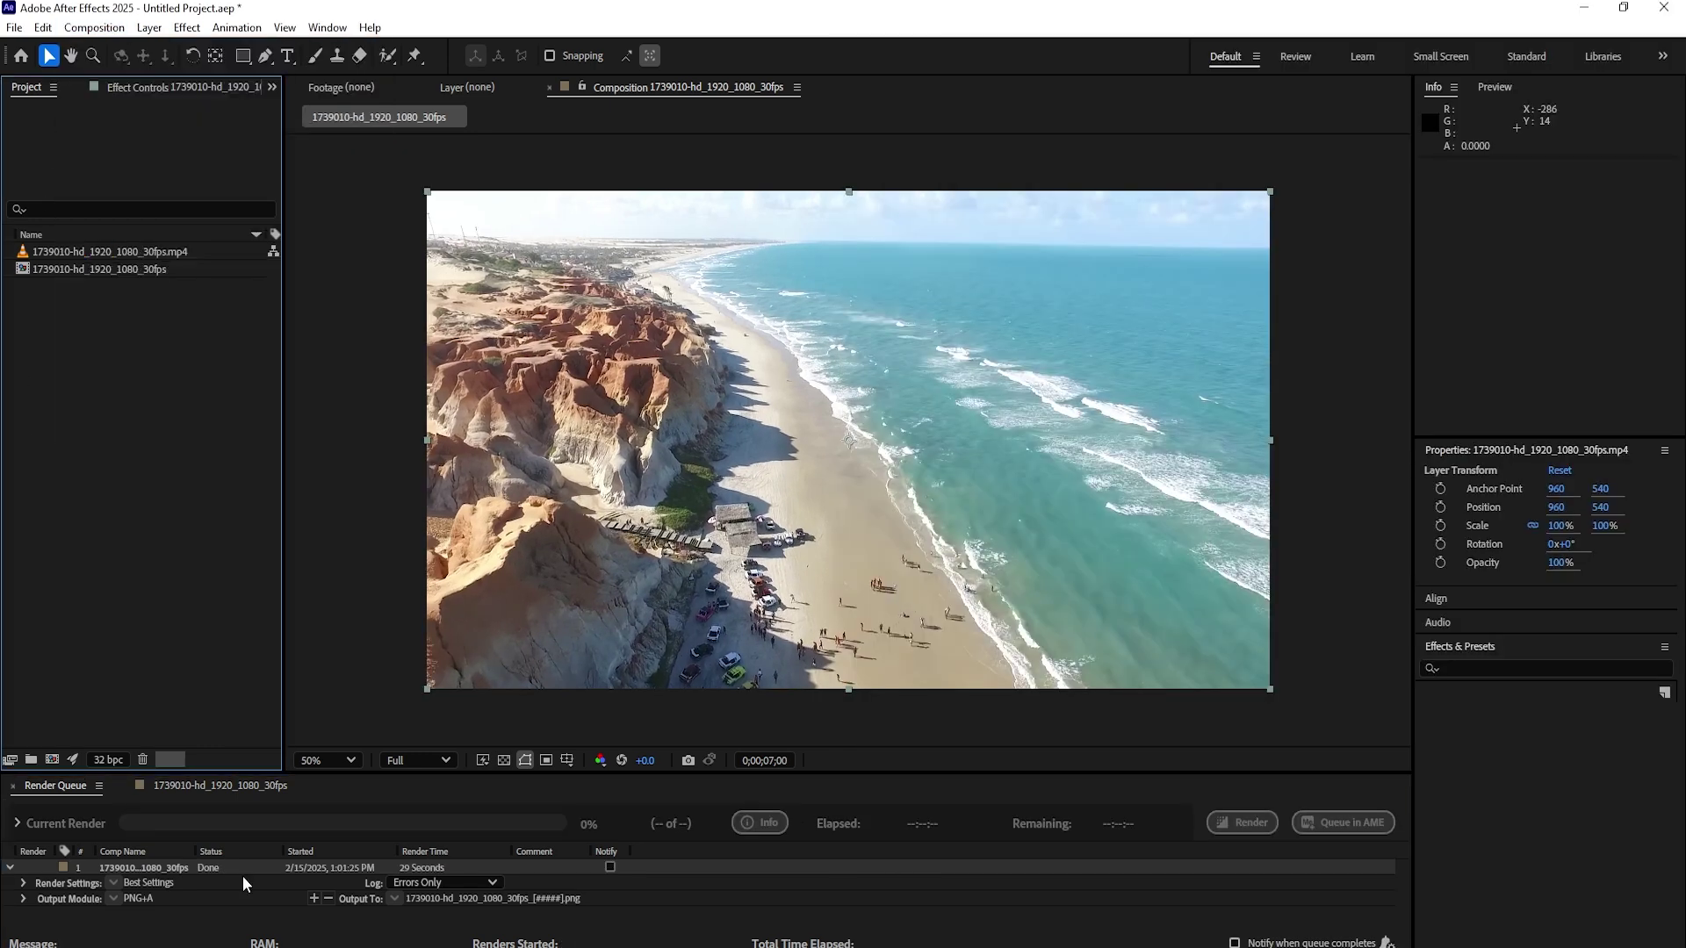